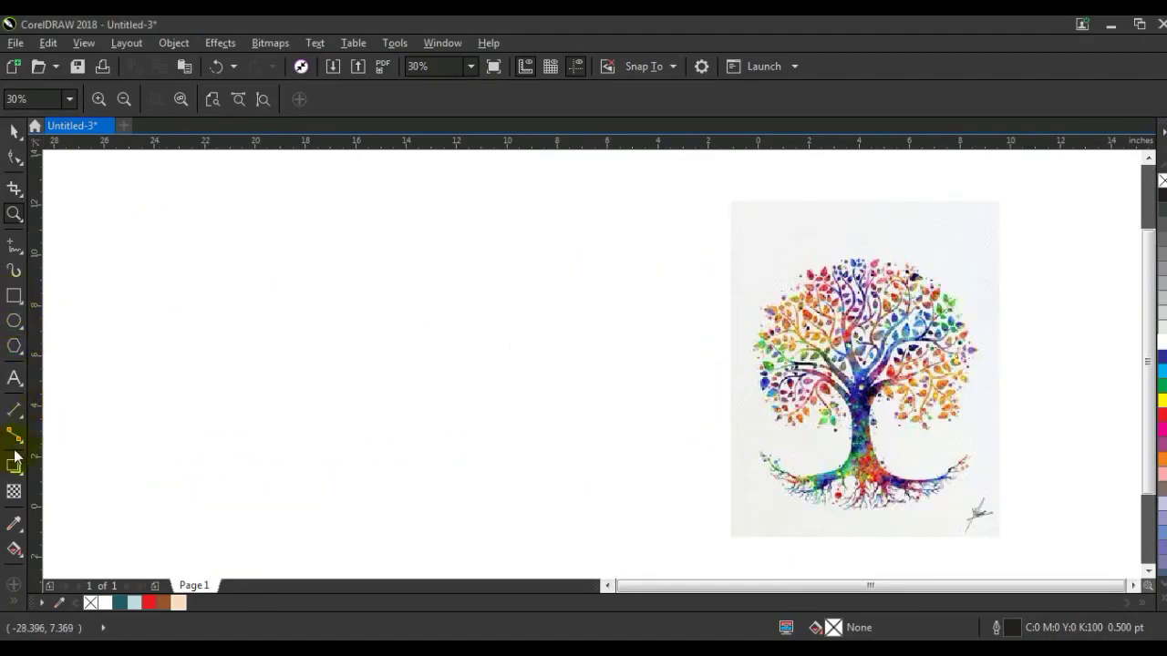
Step: Add the artistic text "how to create / make", enlarge it, and place it above the colourful tree picture
click(13, 380)
click(202, 306)
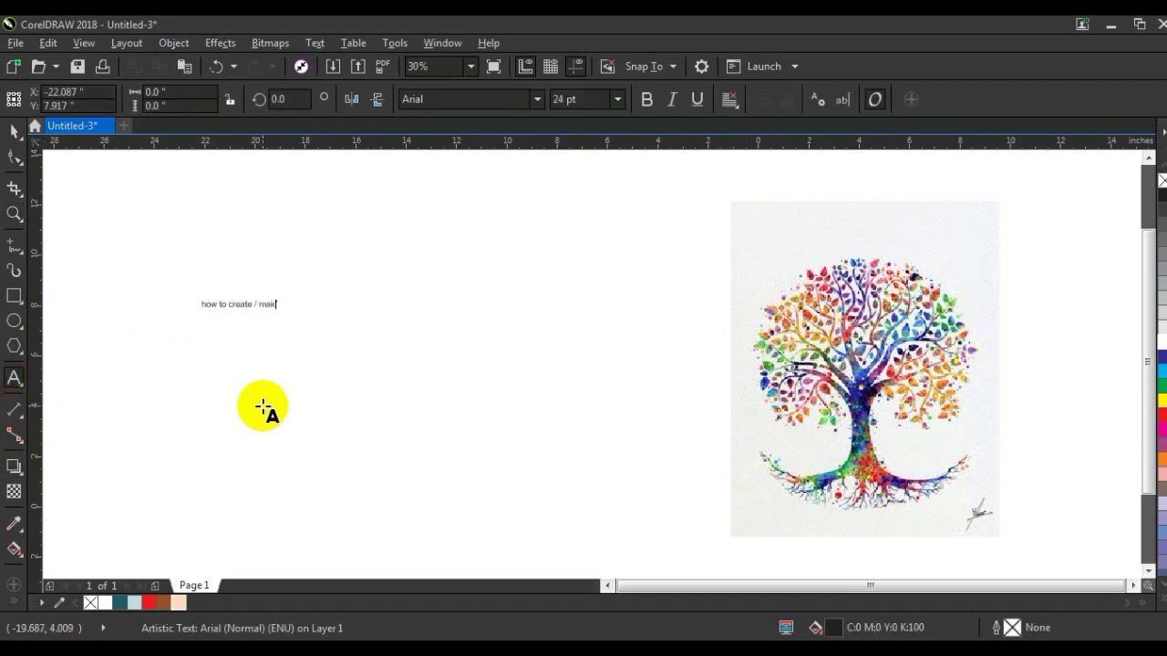
click(14, 131)
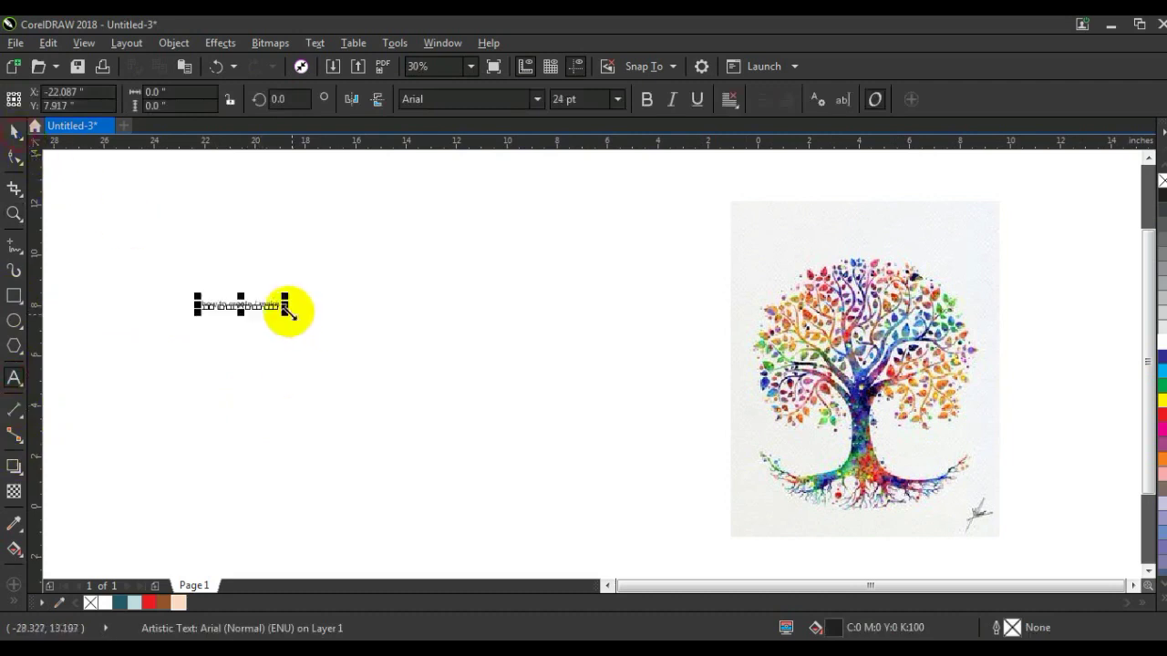
drag(284, 308, 508, 396)
drag(435, 318, 921, 178)
click(437, 375)
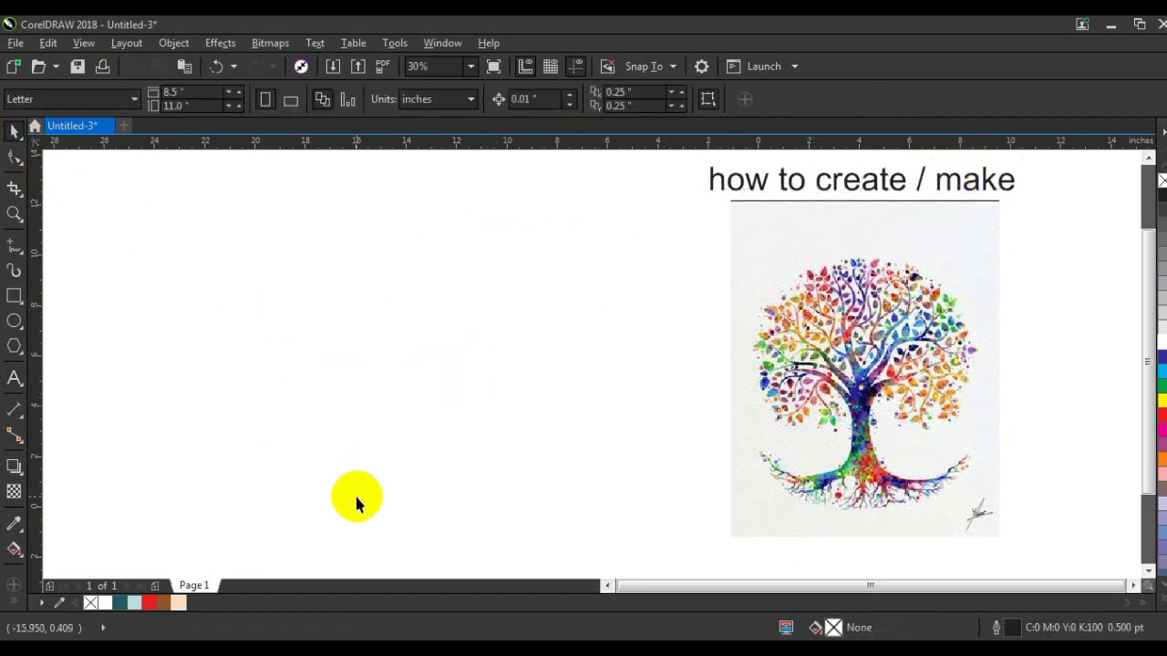
Step: Switch to the browser and search Google Images for "vector tree black"
key(alt+Tab)
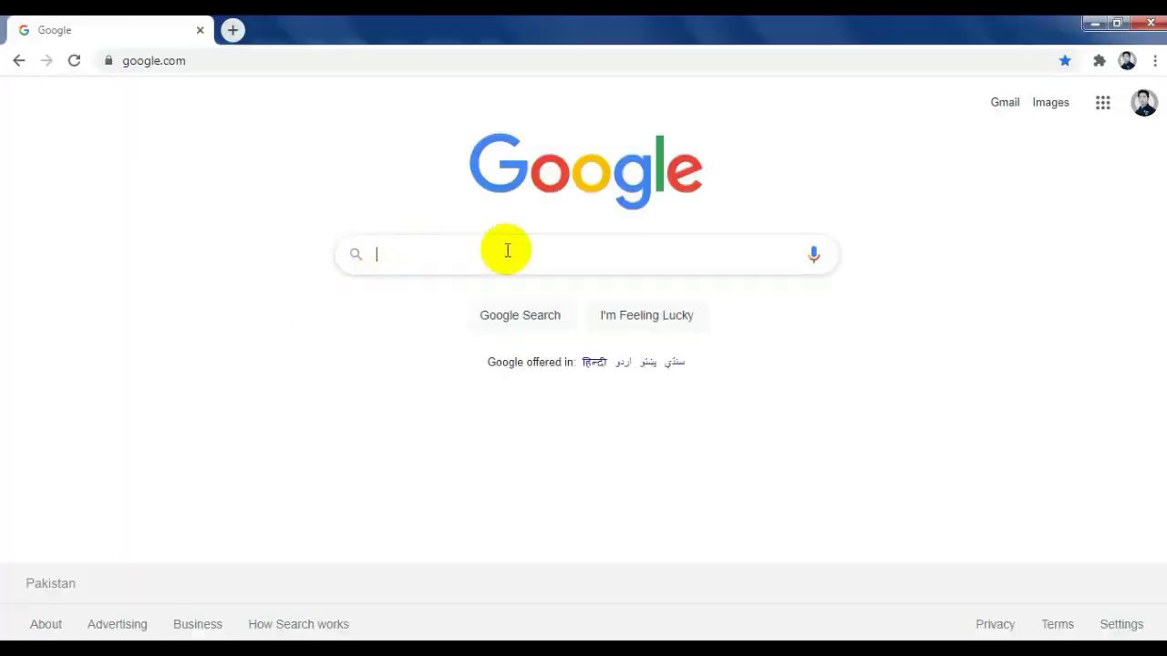
click(1050, 104)
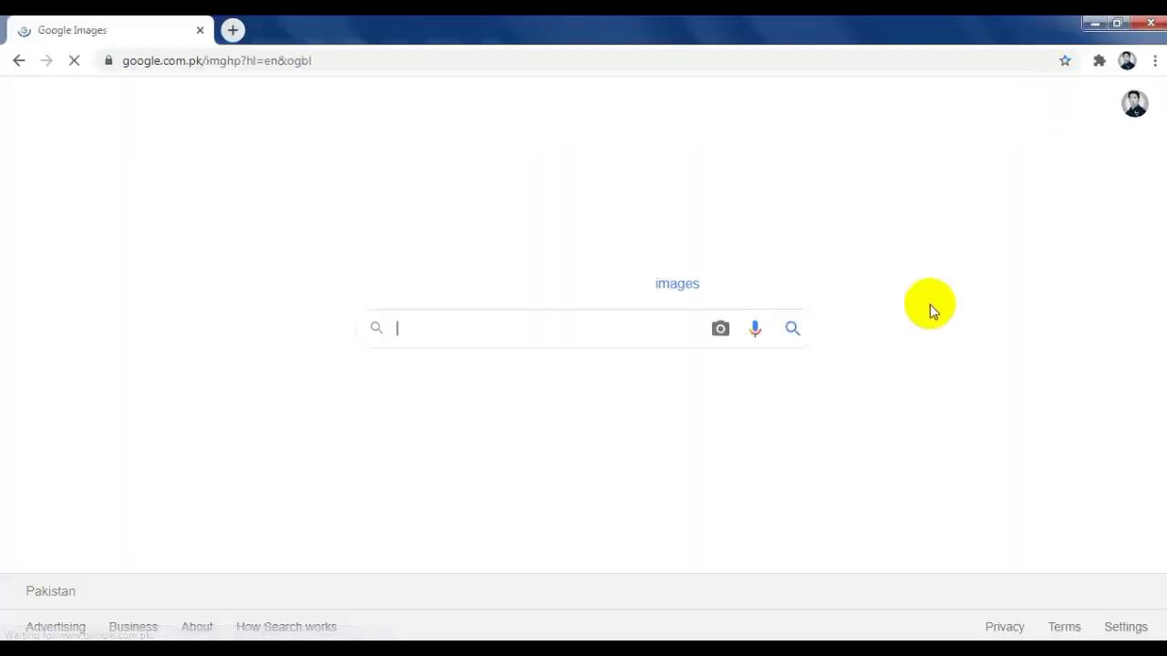
click(624, 340)
text(ve)
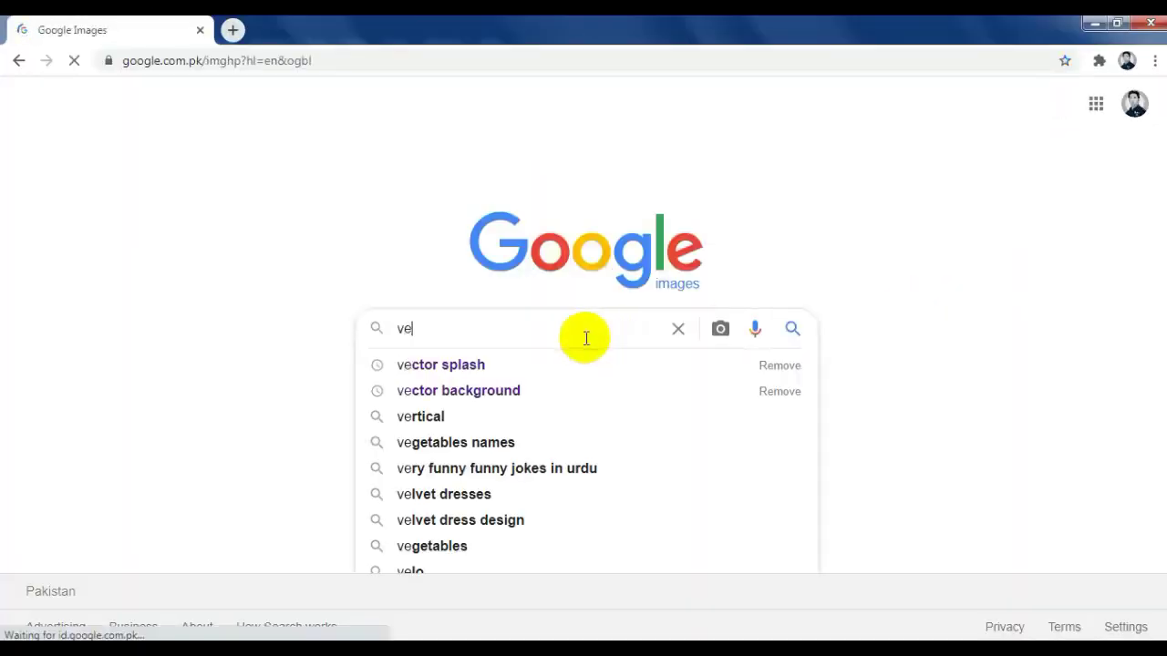
text(tor tree black)
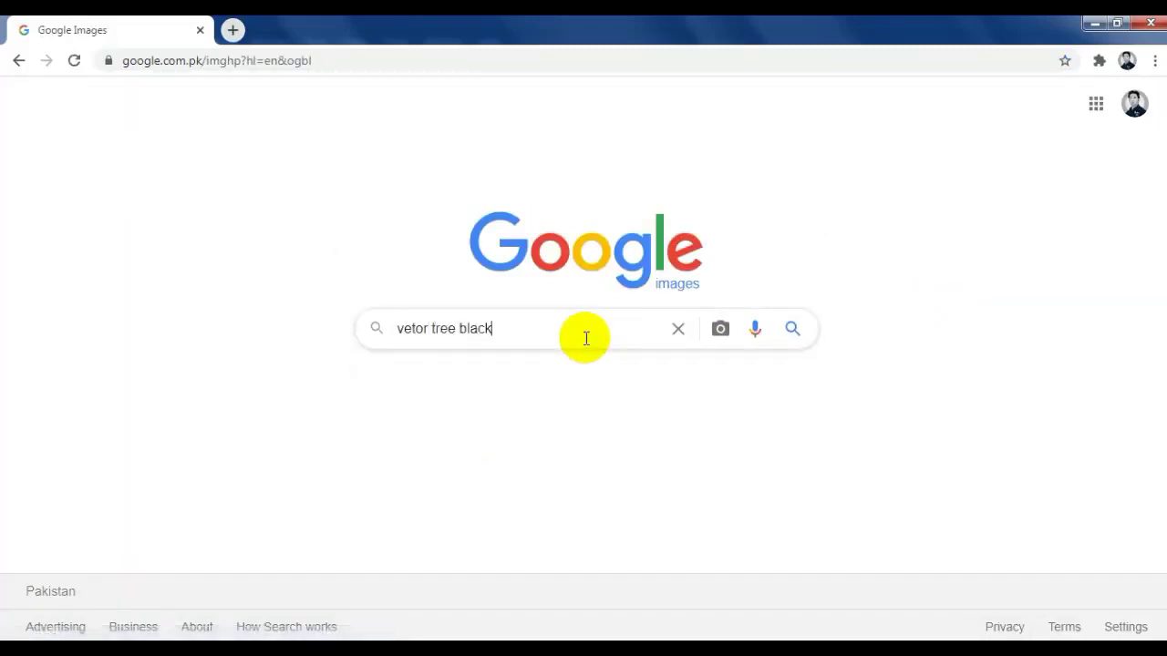
key(Return)
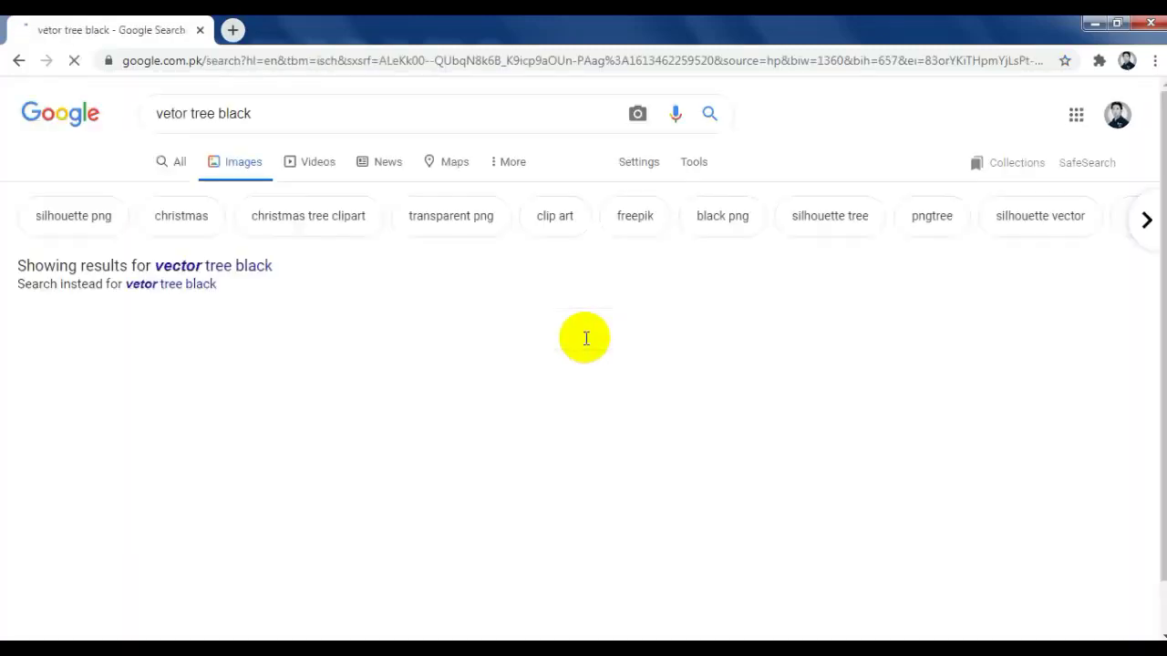
click(195, 265)
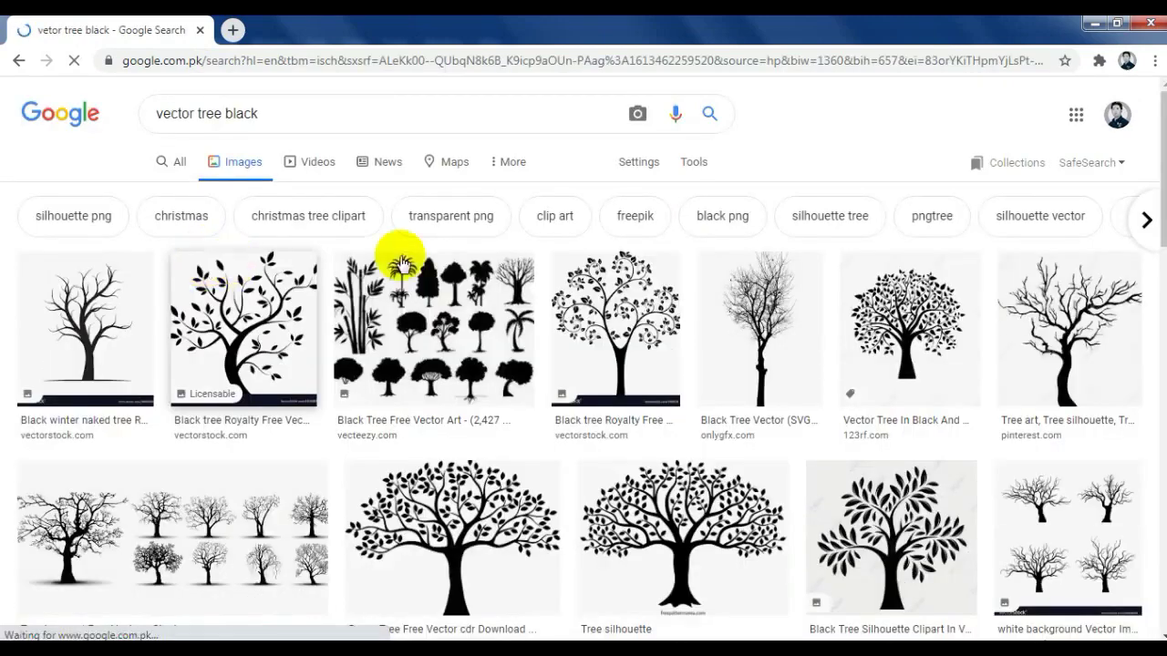
Step: Browse the black tree image results and preview the Vecteezy tree silhouette
scroll(987, 267, down, 1)
scroll(984, 267, down, 2)
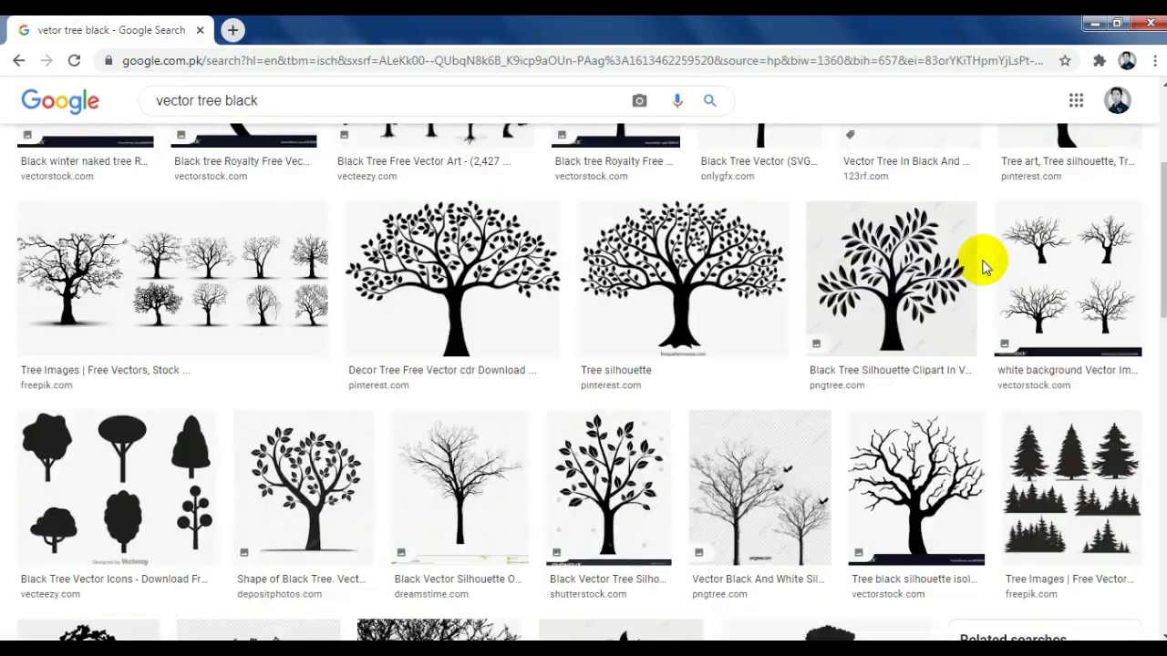
scroll(984, 266, down, 3)
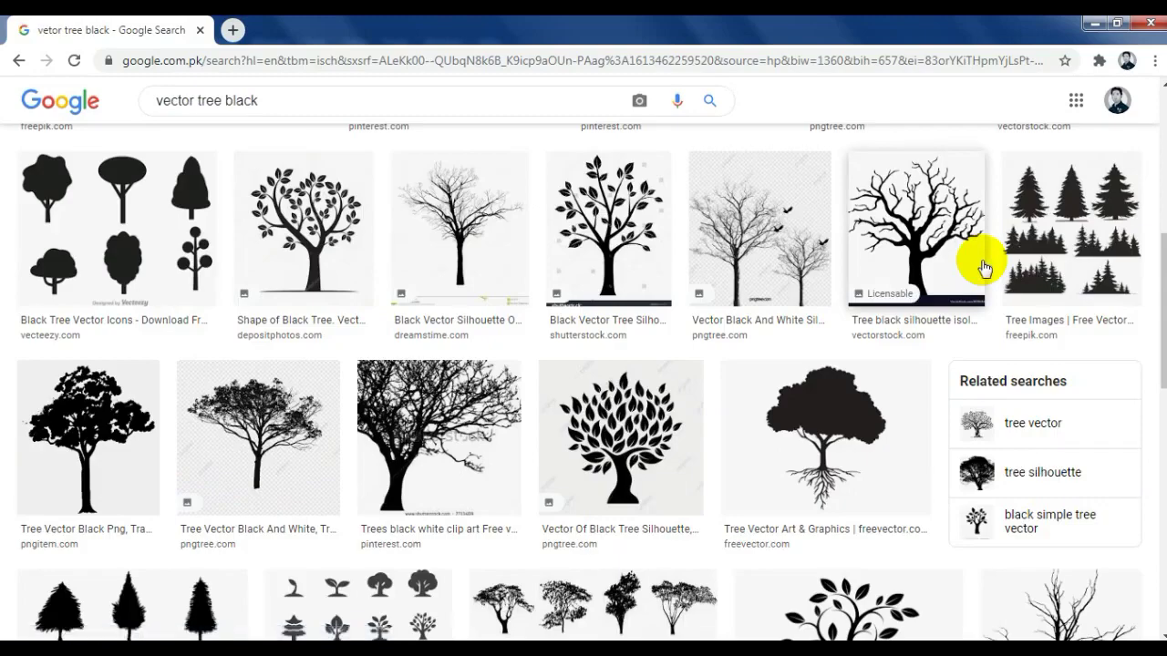
scroll(983, 267, down, 2)
scroll(983, 266, down, 4)
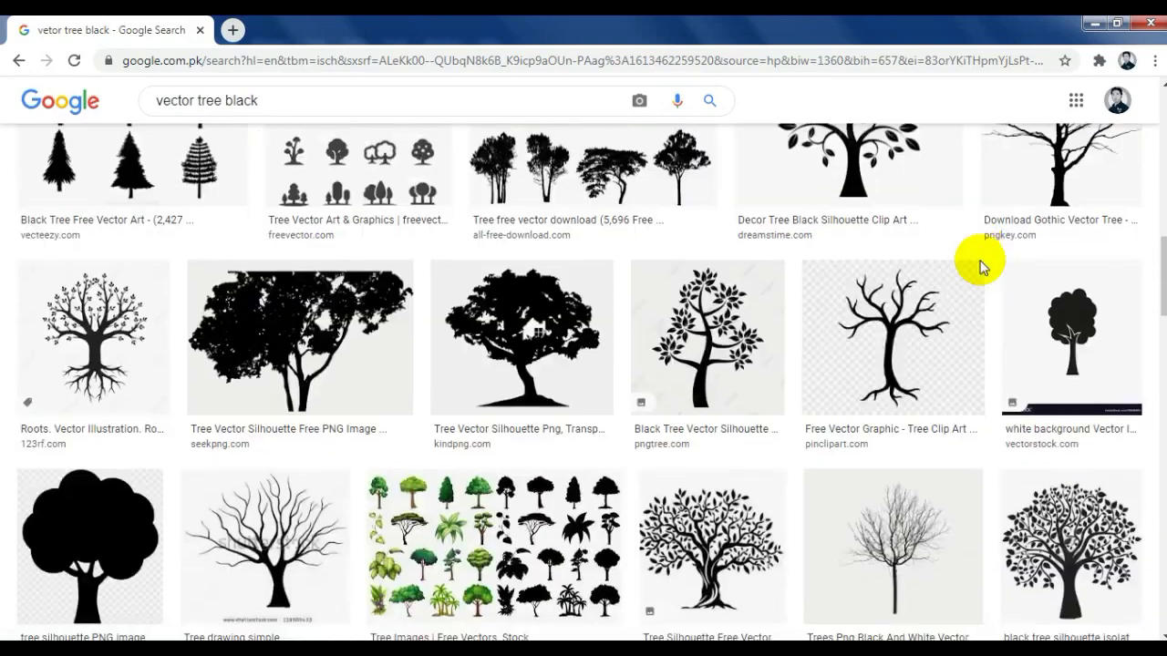
scroll(982, 267, down, 2)
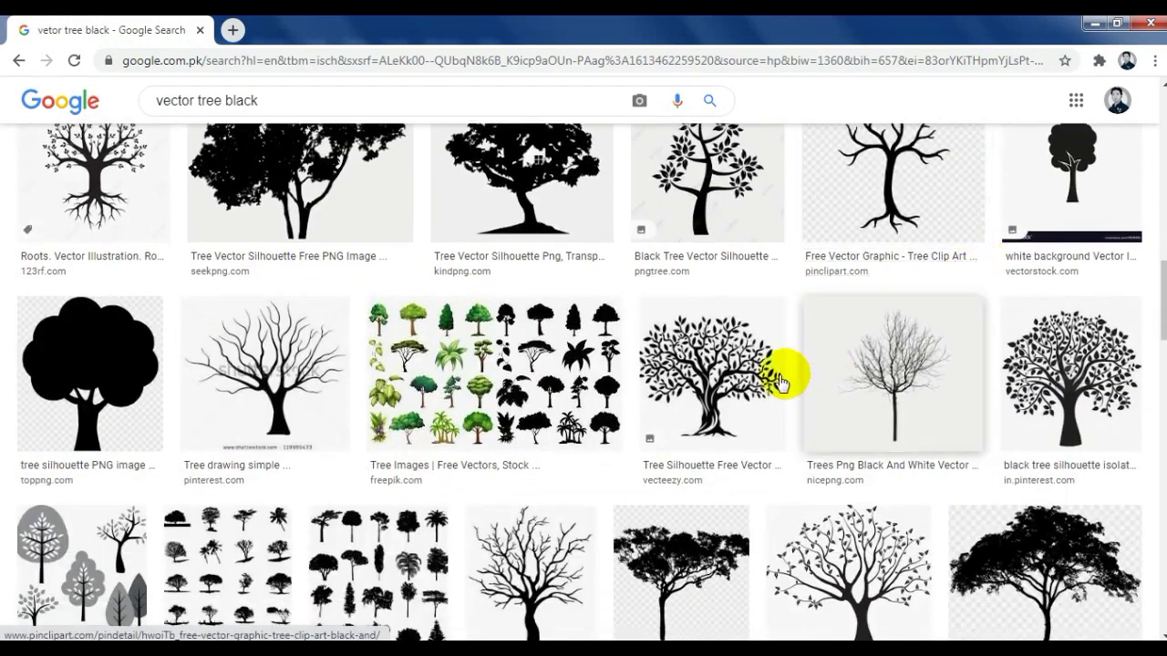
click(724, 355)
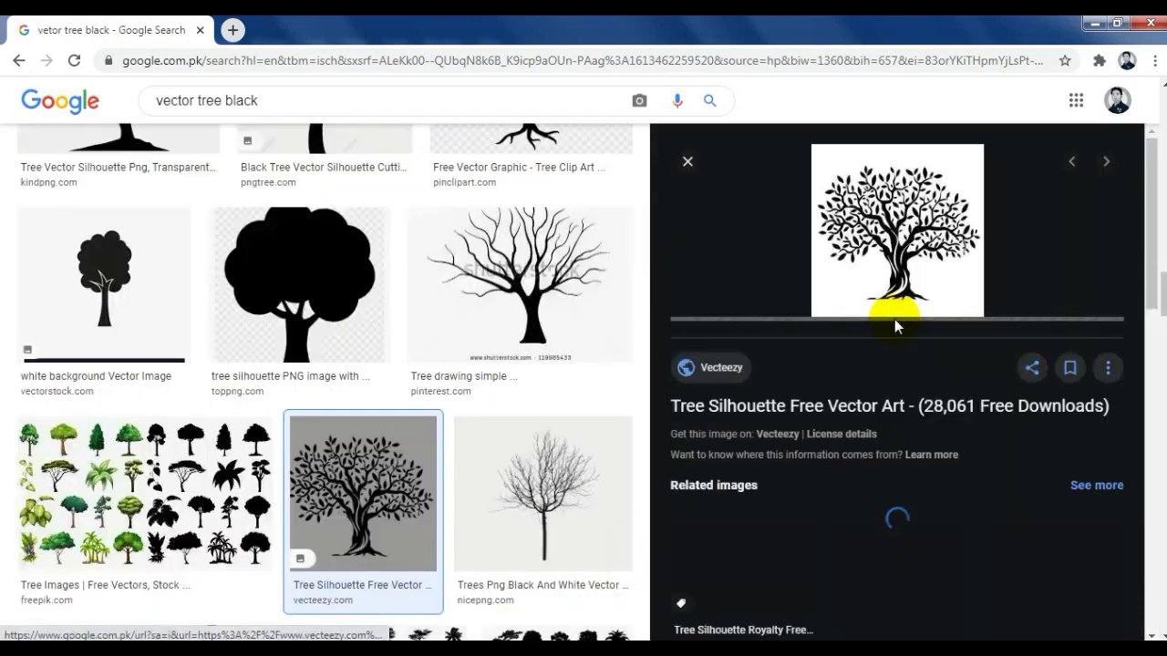
Step: Close the Vecteezy preview and filter the image results to the Large size
drag(1158, 301, 1154, 143)
scroll(529, 221, up, 3)
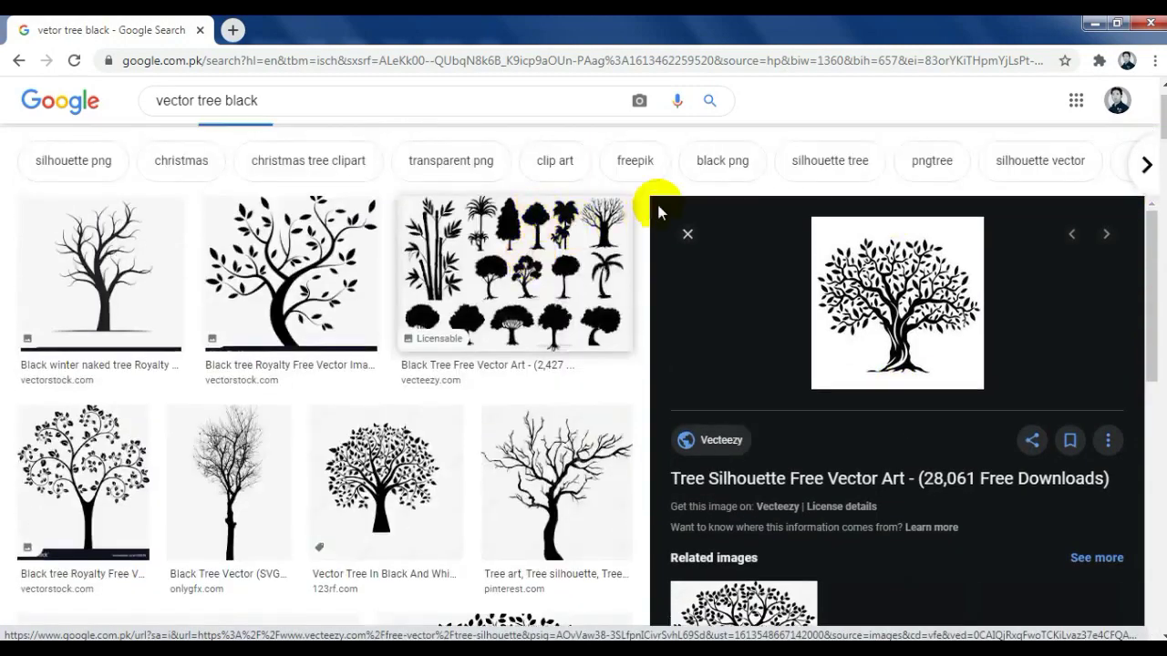
scroll(649, 223, up, 1)
click(689, 163)
click(156, 192)
click(153, 252)
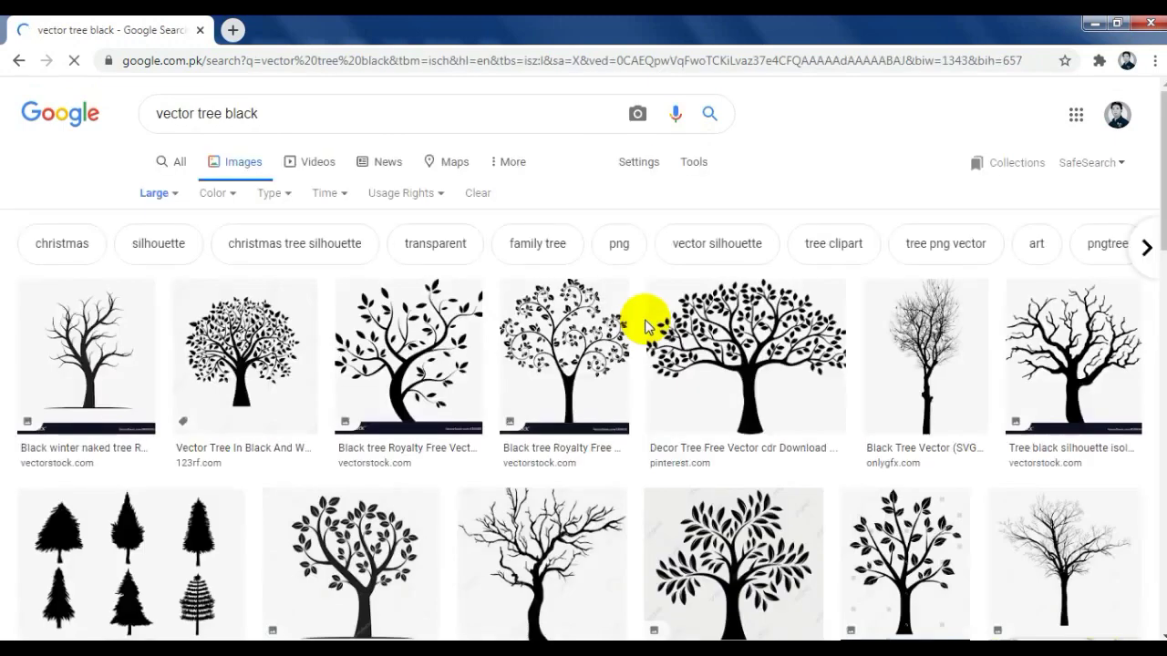
Step: Preview the Pinterest image of a leafy black tree with a plain trunk and copy the image
scroll(645, 327, down, 1)
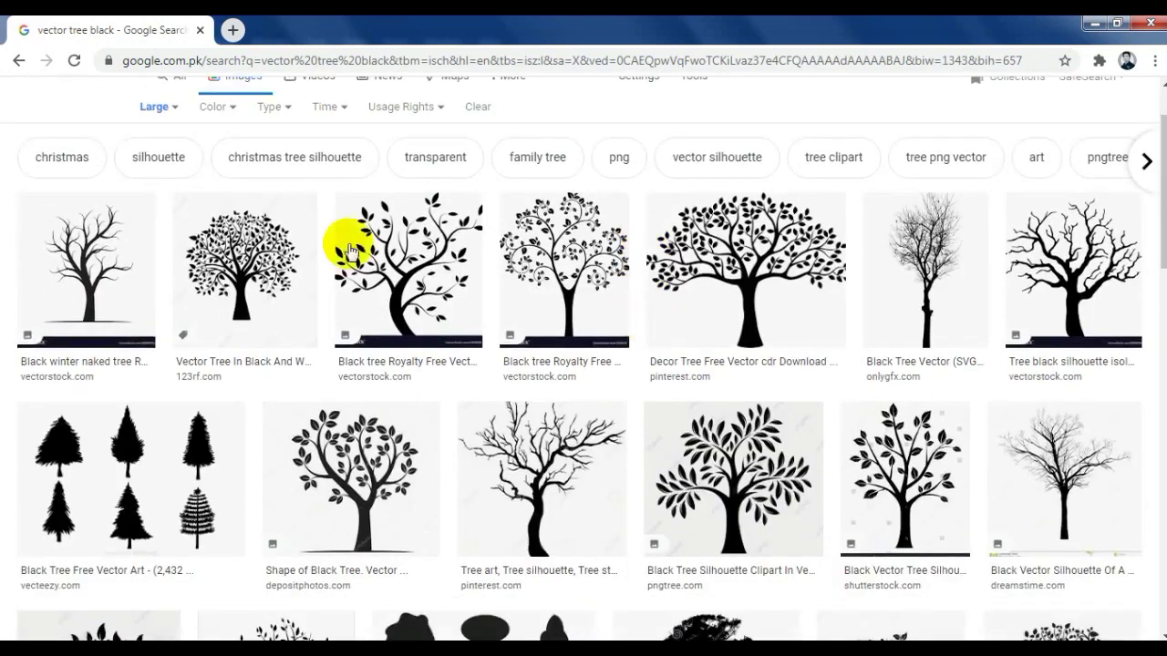
click(264, 246)
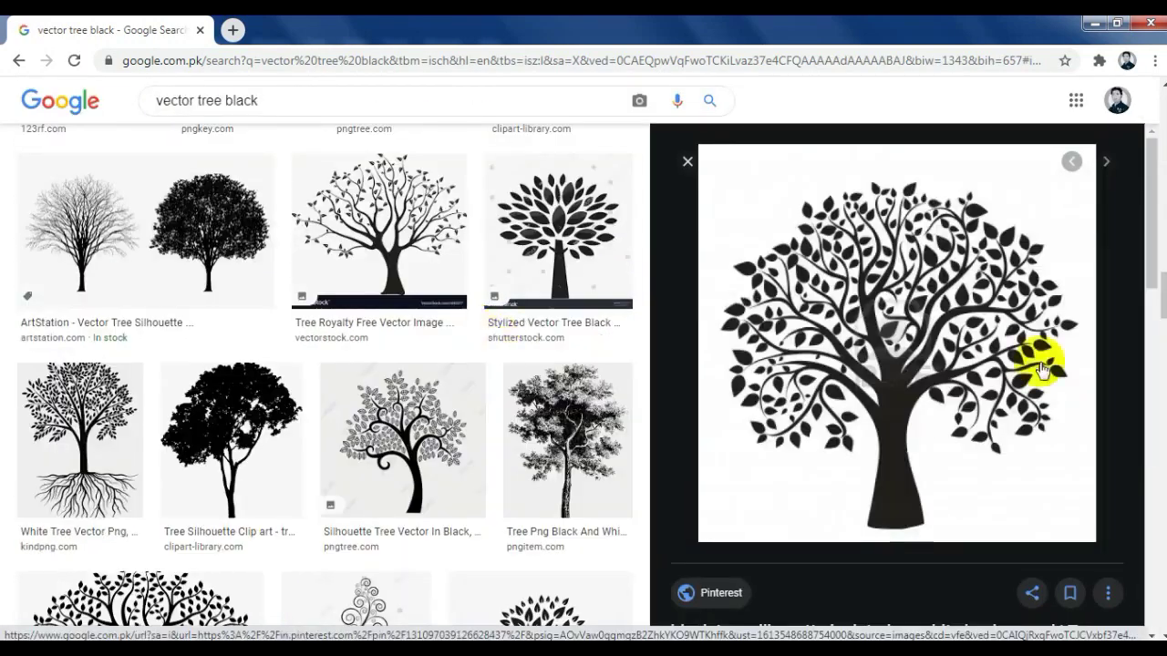
right_click(913, 312)
right_click(912, 310)
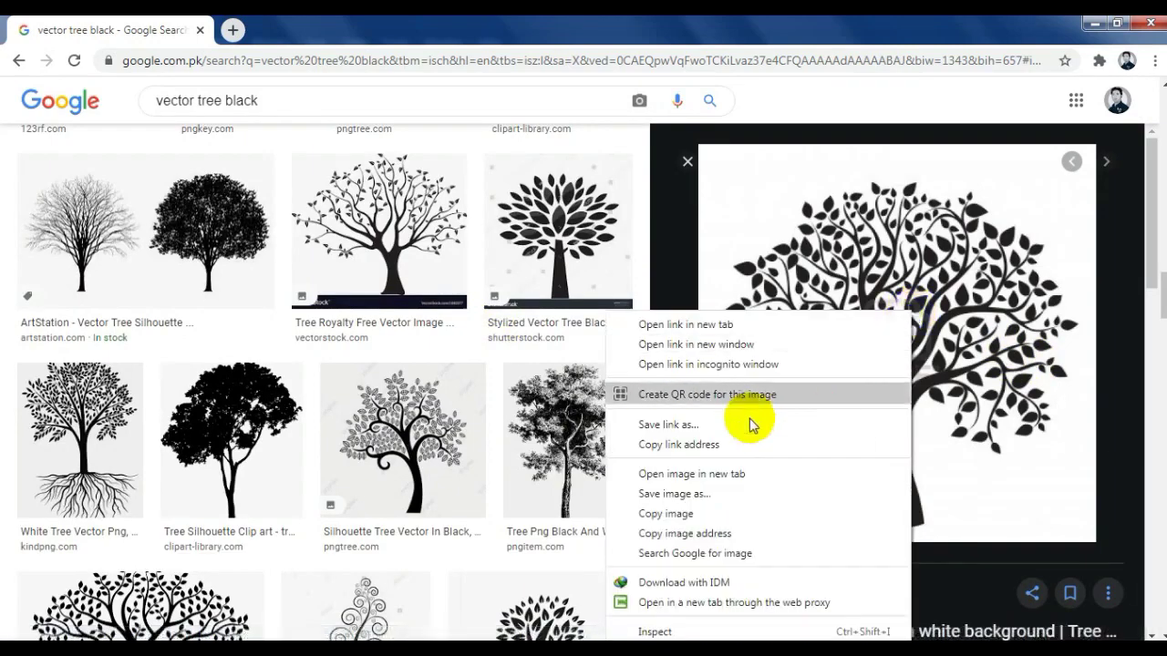
click(661, 497)
Step: Switch back to CorelDRAW, paste the copied tree image and move it to the left of the colourful tree picture
click(320, 647)
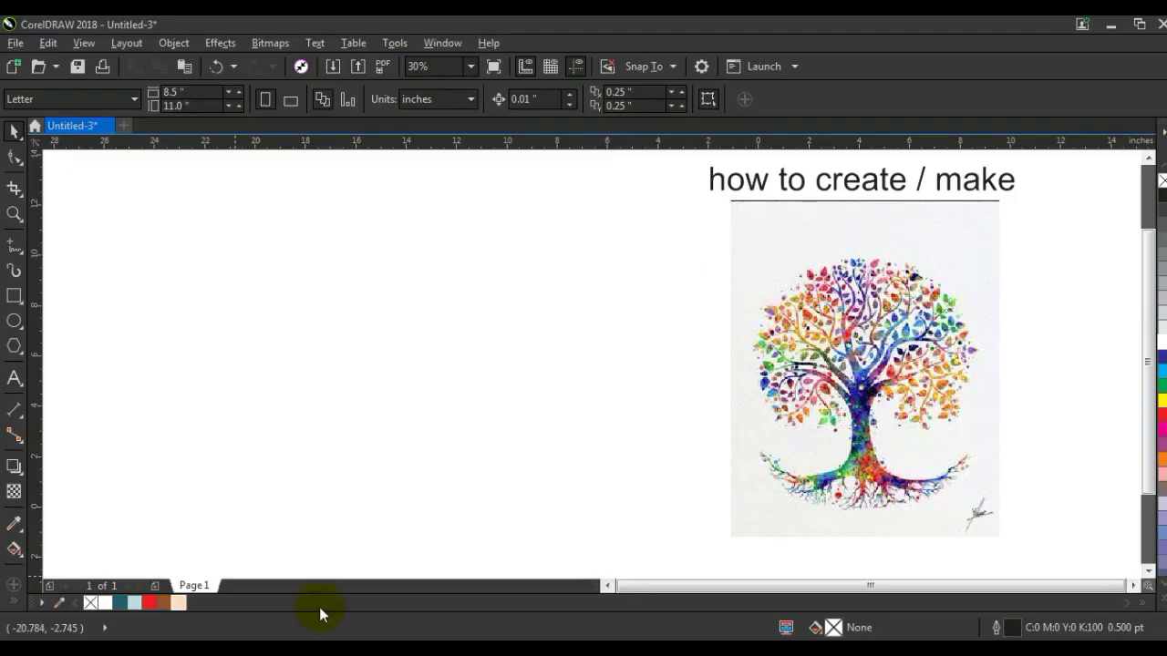
right_click(361, 332)
click(388, 465)
drag(899, 352, 466, 336)
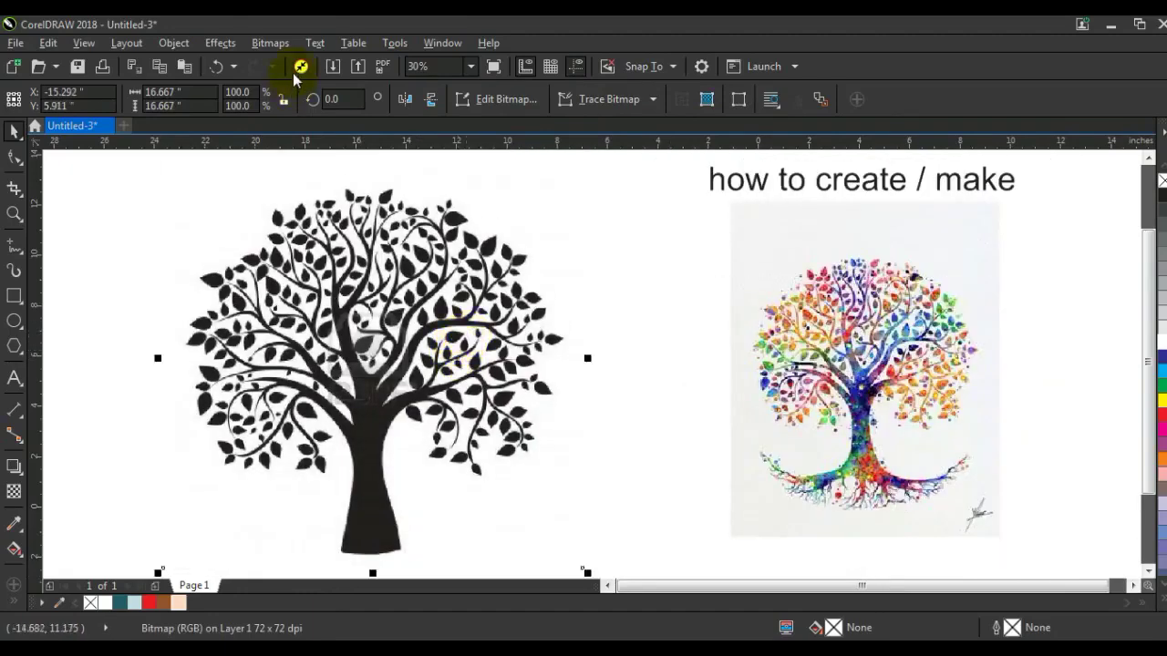
Step: Darken the pasted tree bitmap by applying a Gamma adjustment with a value below 1.00
click(220, 43)
mouse_move(246, 66)
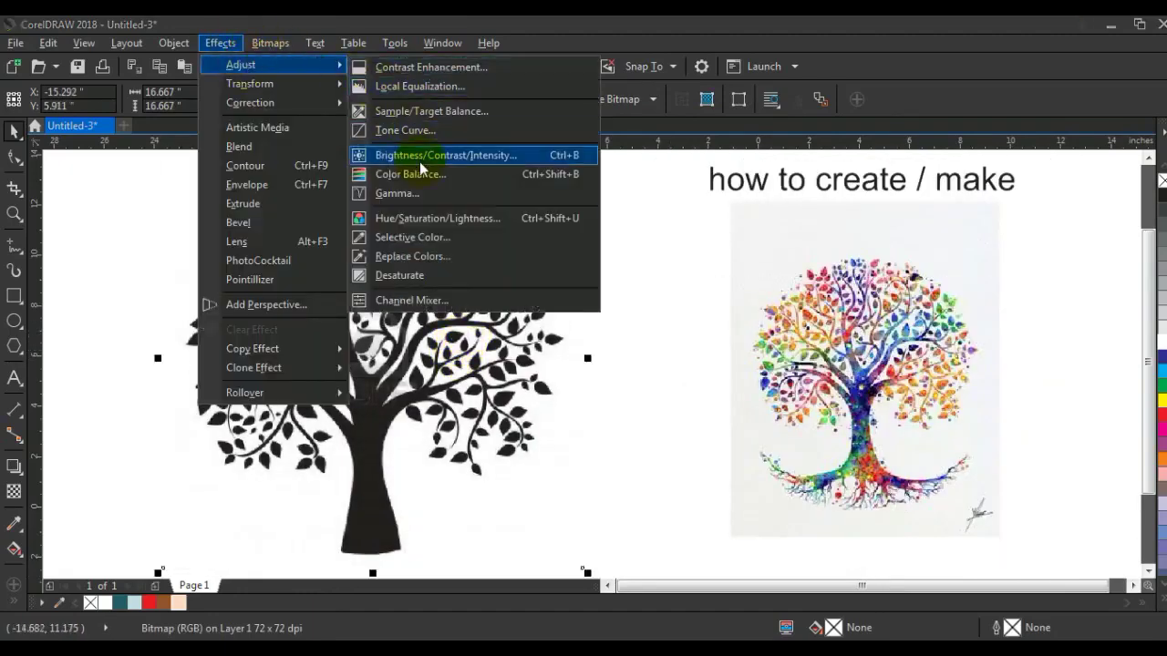
click(415, 189)
drag(517, 277, 704, 263)
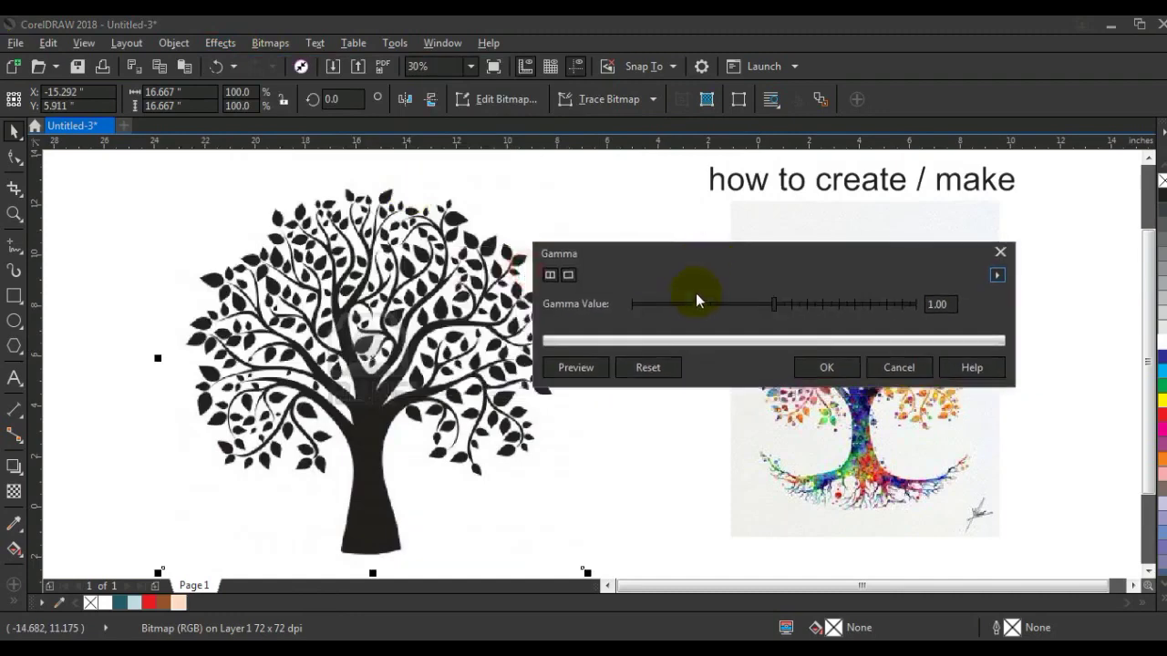
click(692, 307)
click(812, 369)
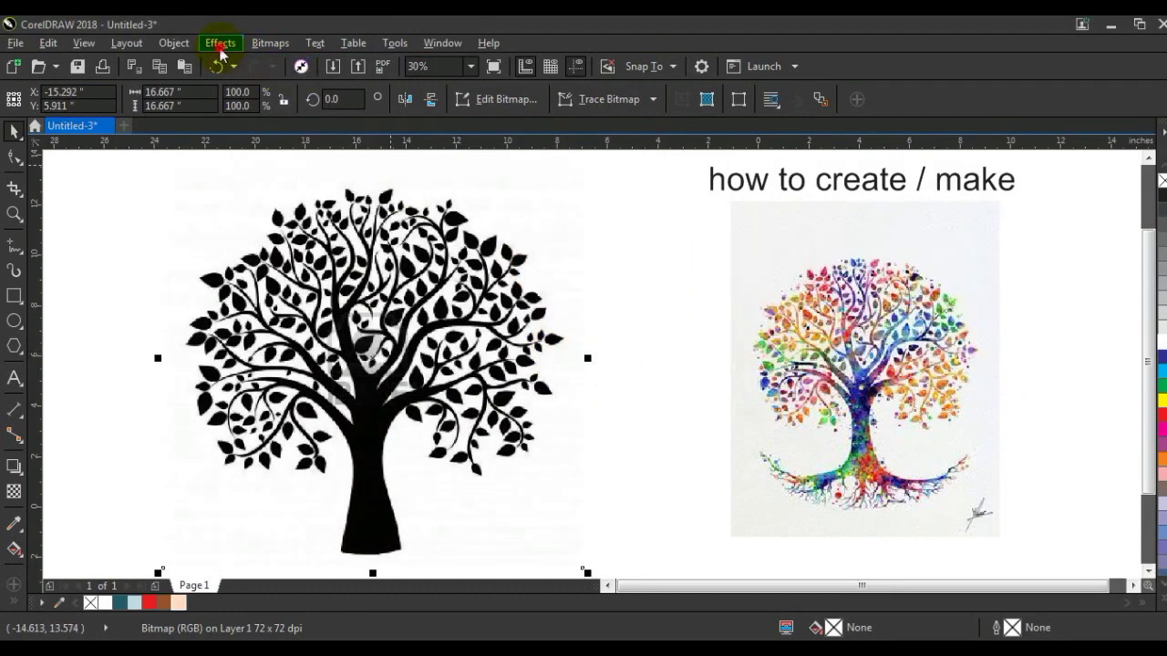
Step: Set the tree bitmap's brightness to 27 with the Brightness/Contrast/Intensity adjustment
click(220, 45)
mouse_move(246, 71)
click(440, 155)
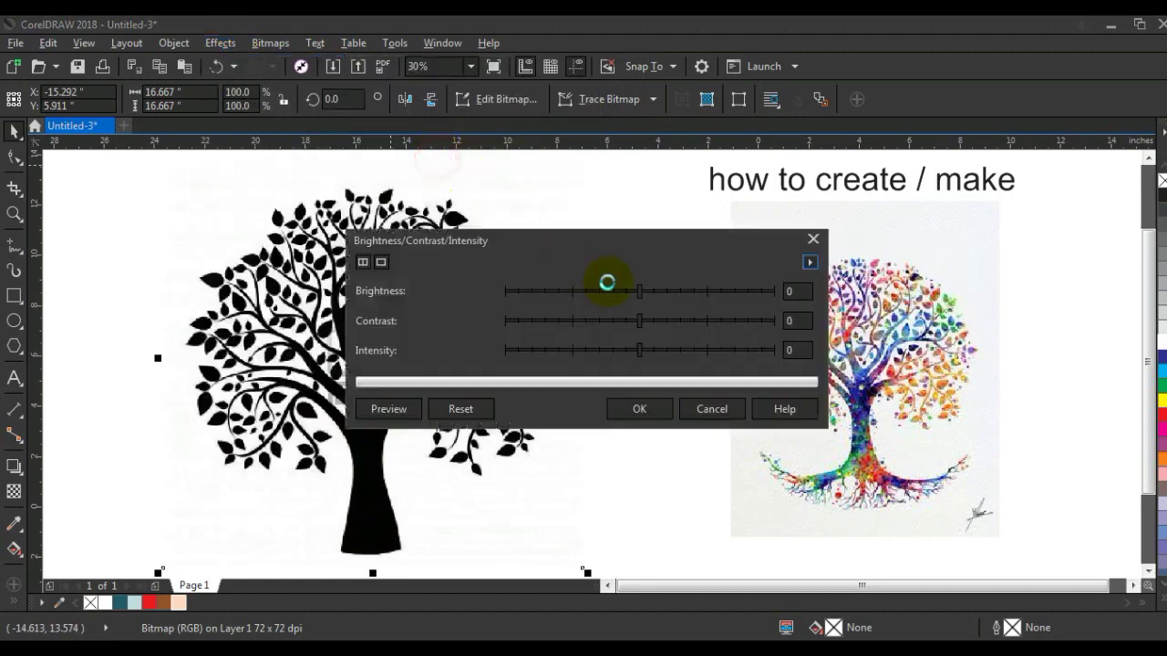
click(677, 292)
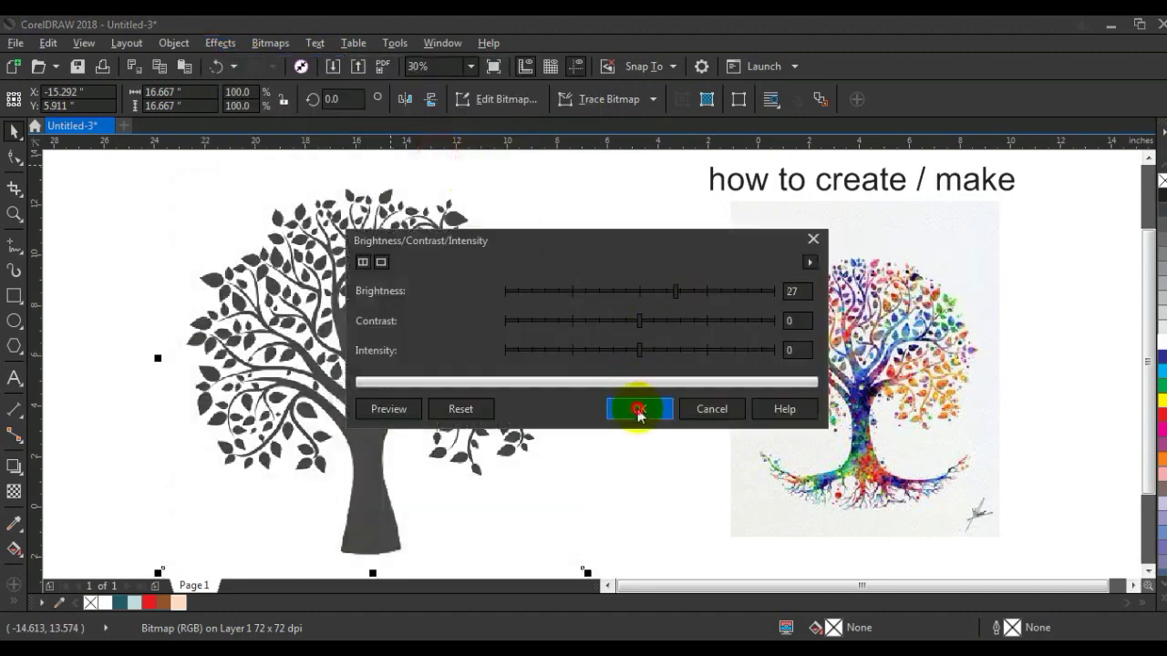
click(638, 410)
Step: Convert the tree bitmap to 1-bit black and white using the Line Art conversion method
click(270, 44)
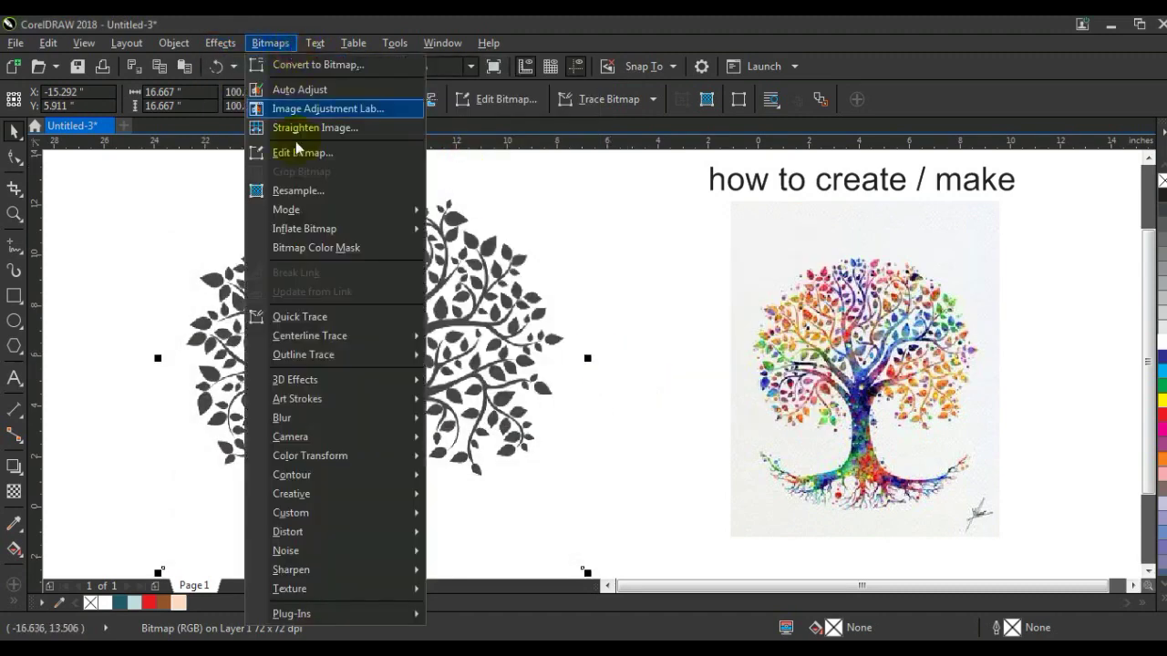
mouse_move(304, 218)
click(453, 219)
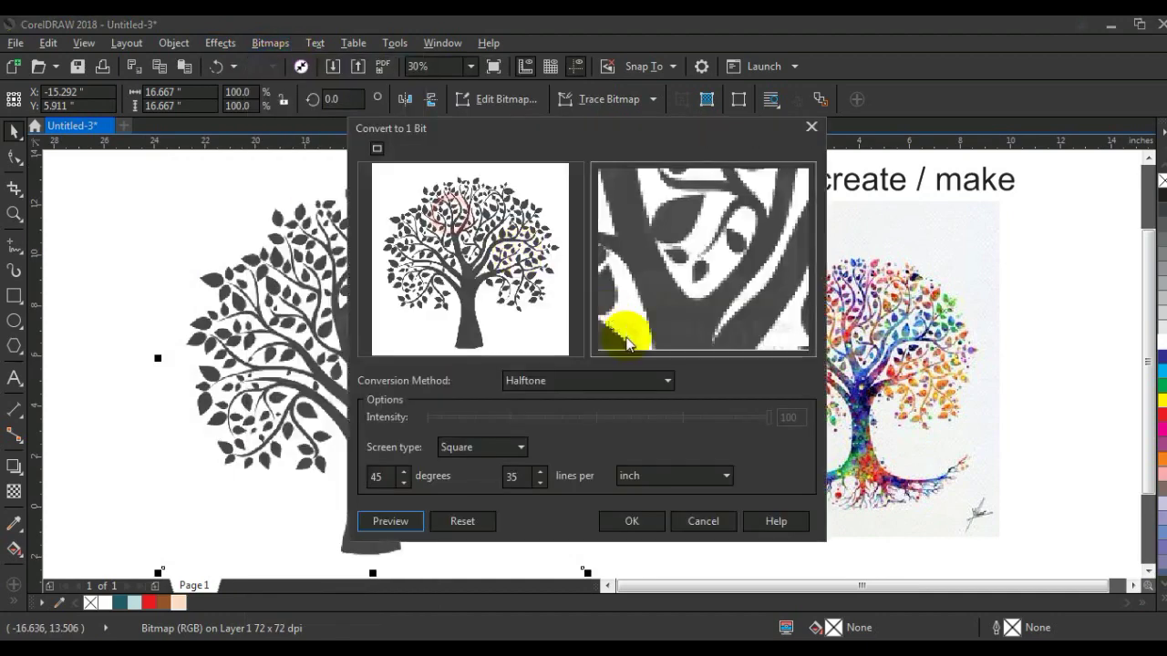
click(638, 381)
click(601, 401)
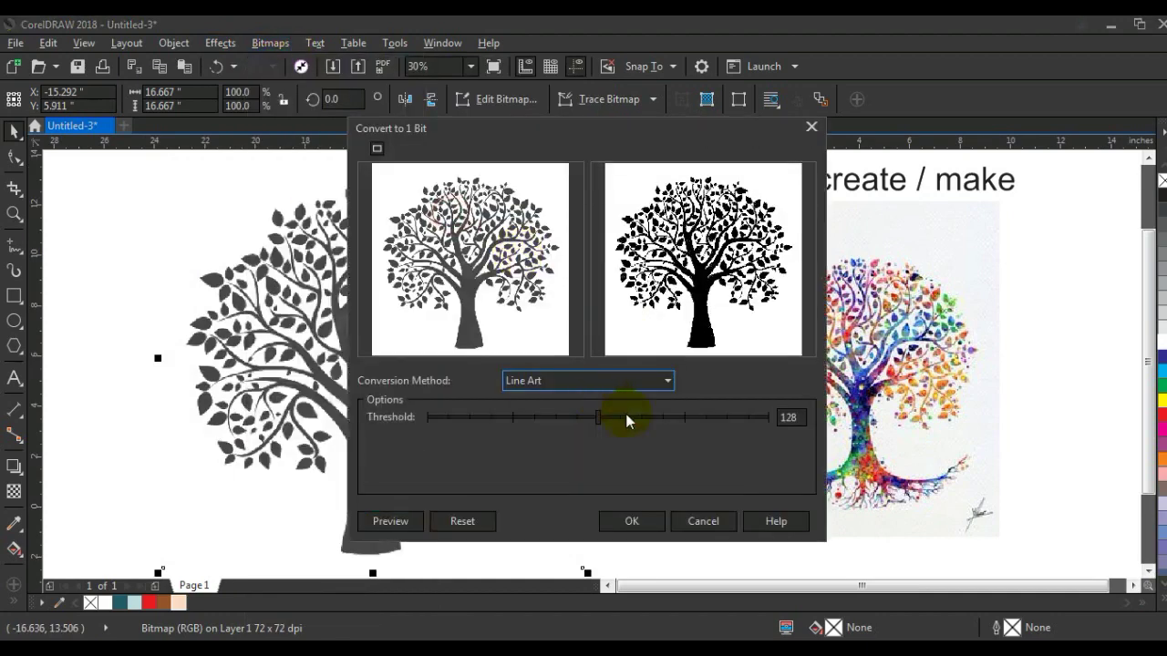
click(629, 523)
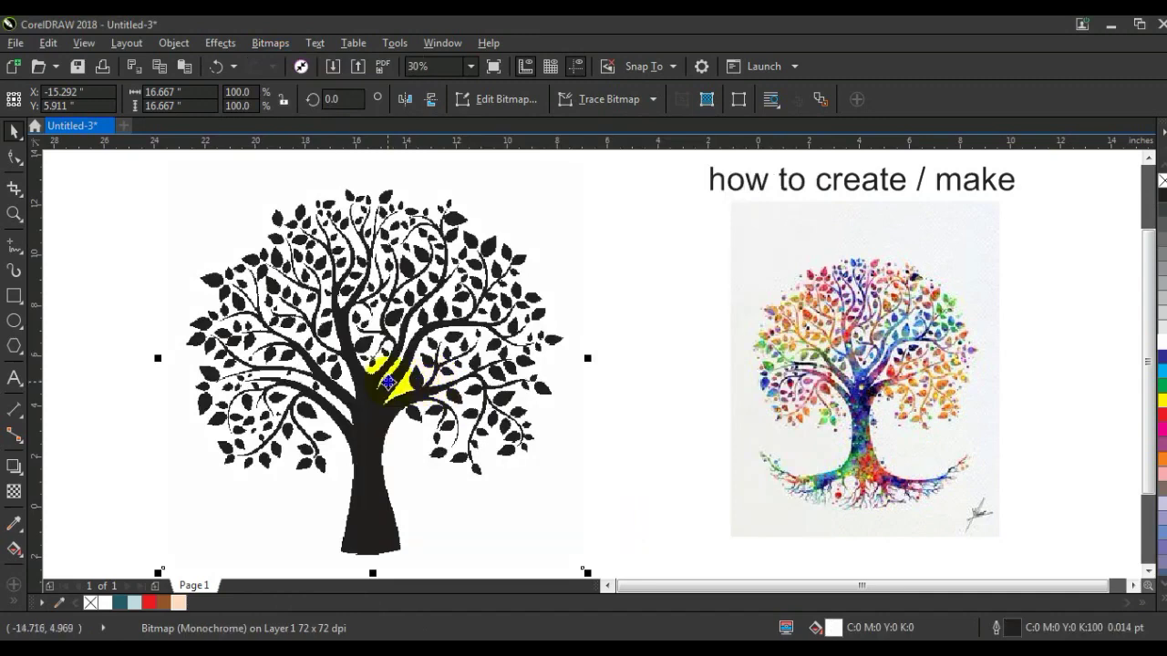
Step: Outline-trace the tree bitmap as a low quality image, reducing the bitmap size and raising the trace detail close to maximum
right_click(388, 383)
mouse_move(525, 211)
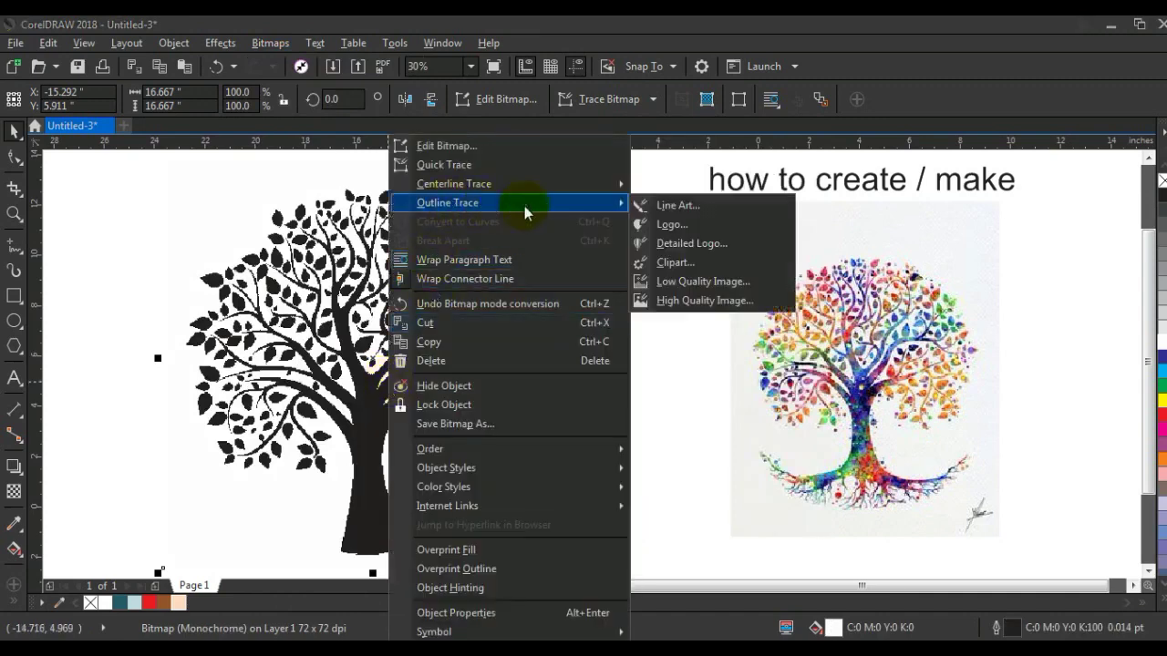
click(691, 284)
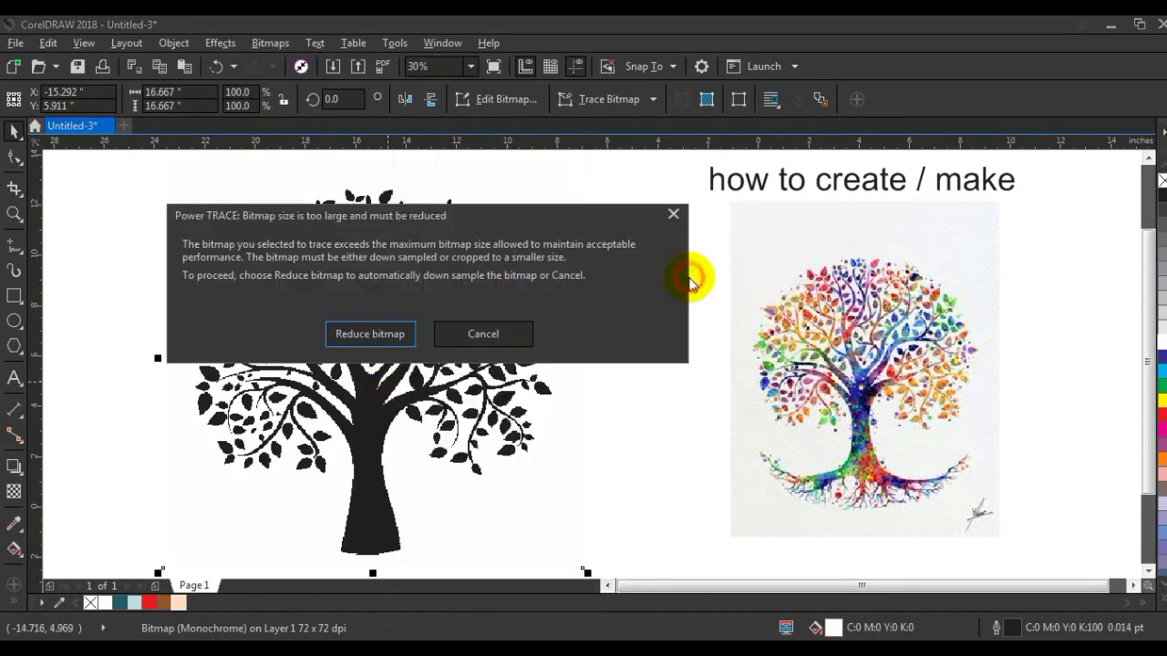
click(370, 333)
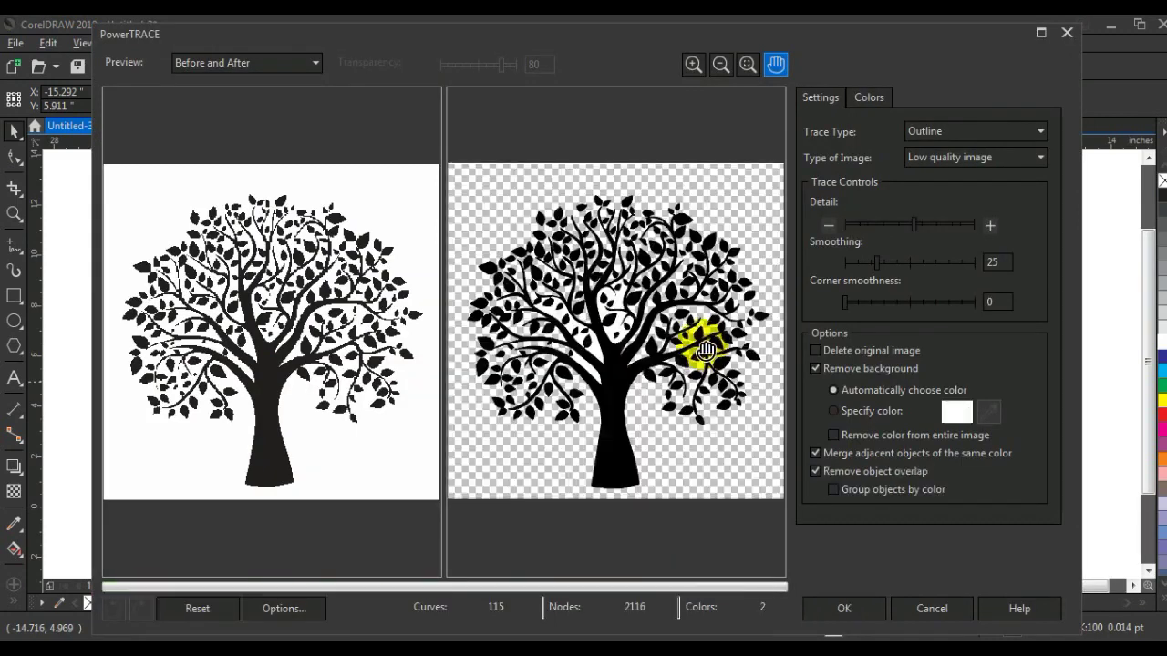
drag(914, 224, 963, 226)
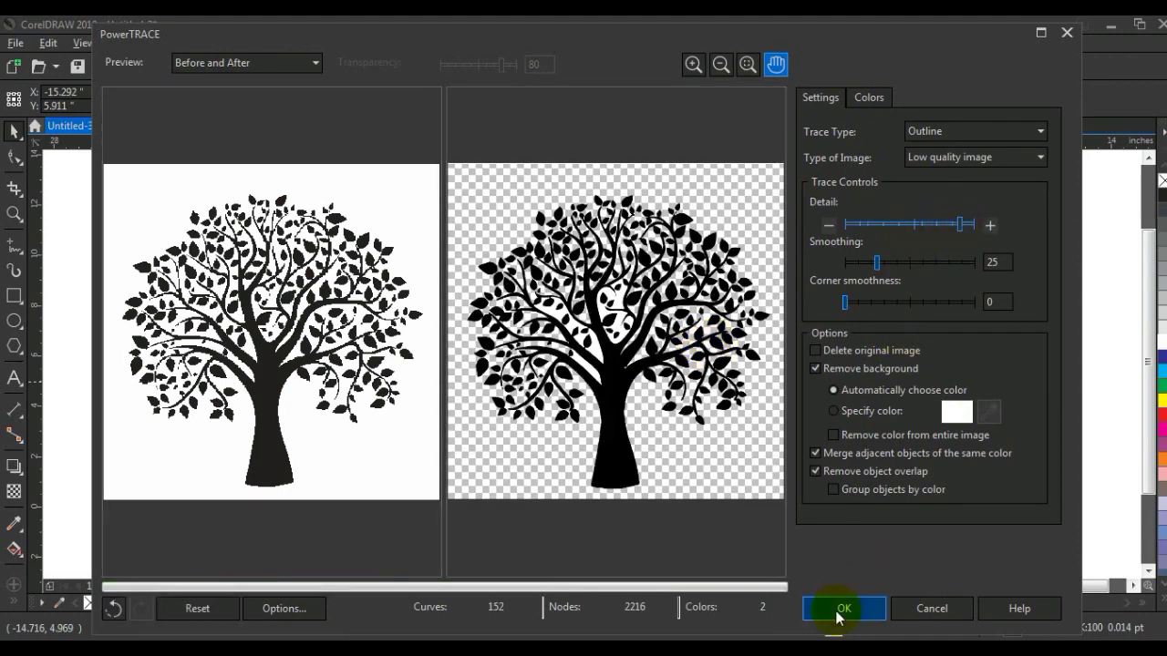
click(841, 609)
Step: Move the traced tree off the source picture and delete the original black-and-white tree bitmap
drag(372, 374, 200, 381)
click(456, 401)
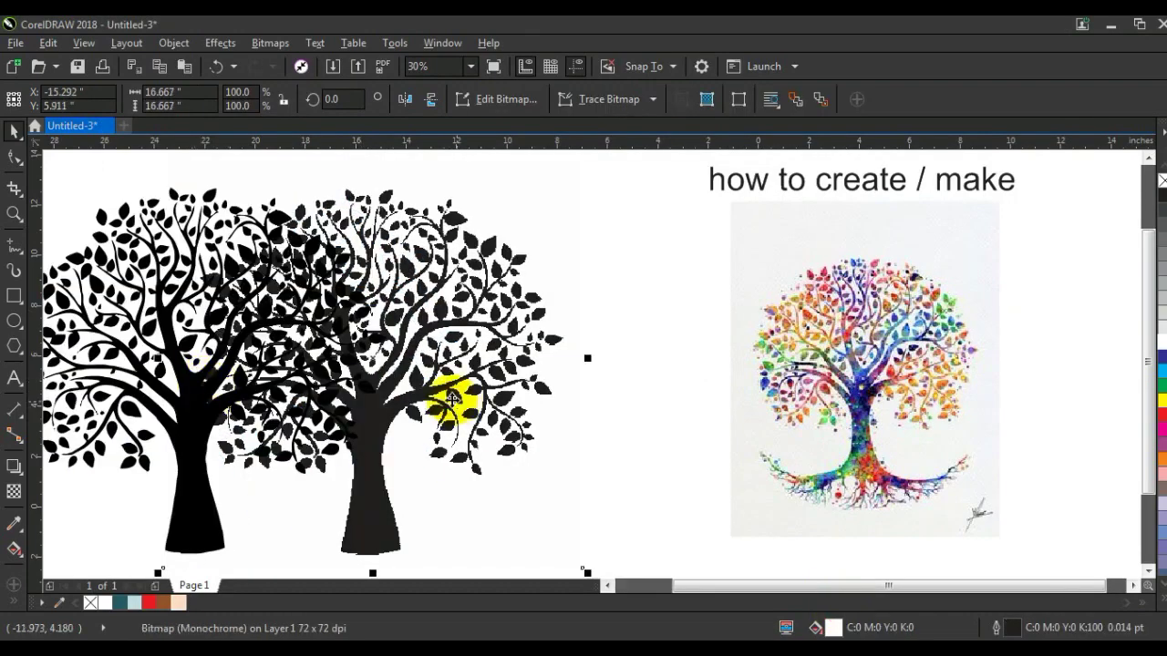
key(Delete)
Step: Move the traced tree back into the empty space, fill it with red and ungroup its objects
drag(247, 377, 383, 410)
click(1163, 419)
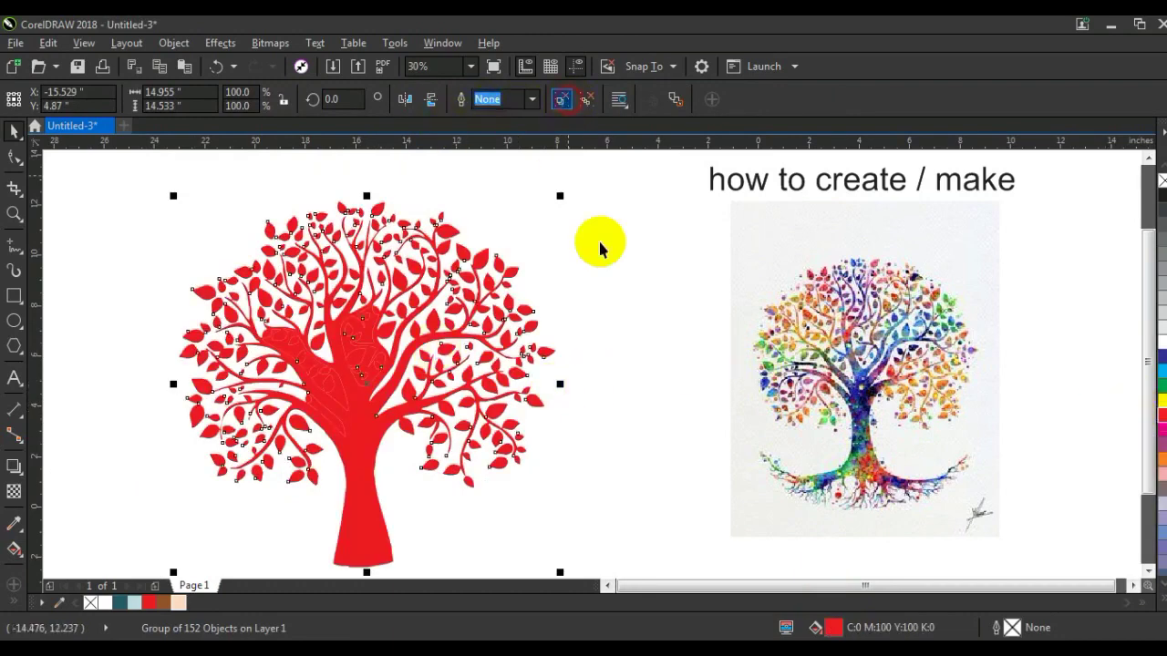
click(635, 261)
Step: Delete the three stray shapes covering the gaps between the branches just above the trunk
click(12, 217)
drag(200, 296, 544, 471)
key(space)
click(424, 328)
key(Delete)
click(550, 301)
key(Delete)
click(481, 436)
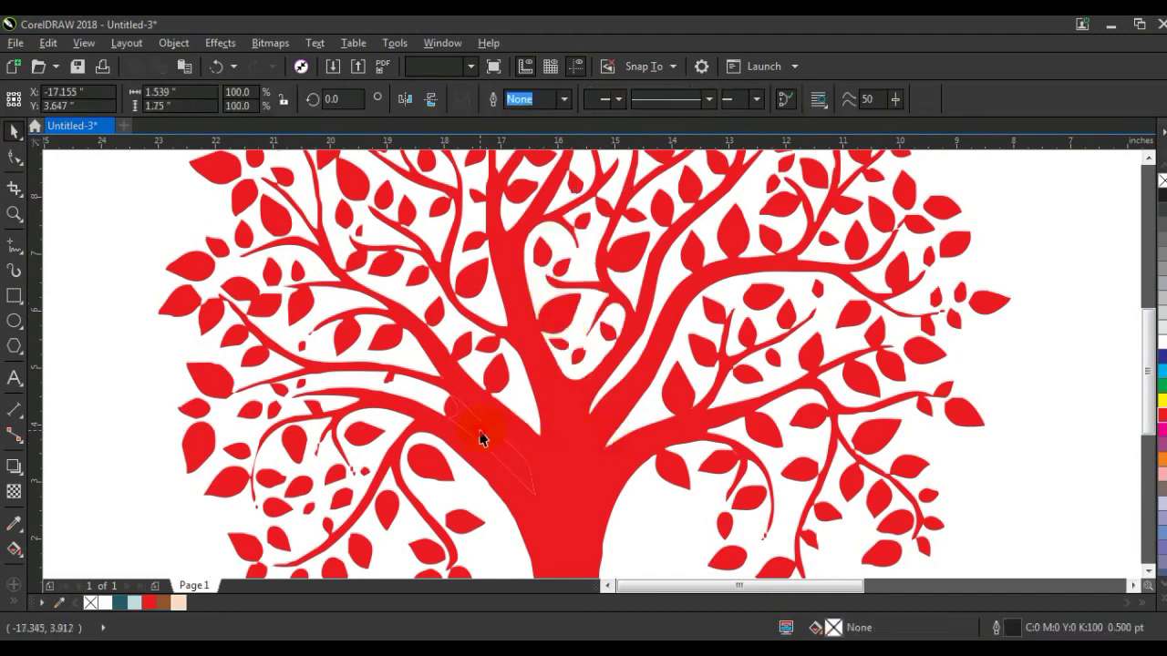
key(Delete)
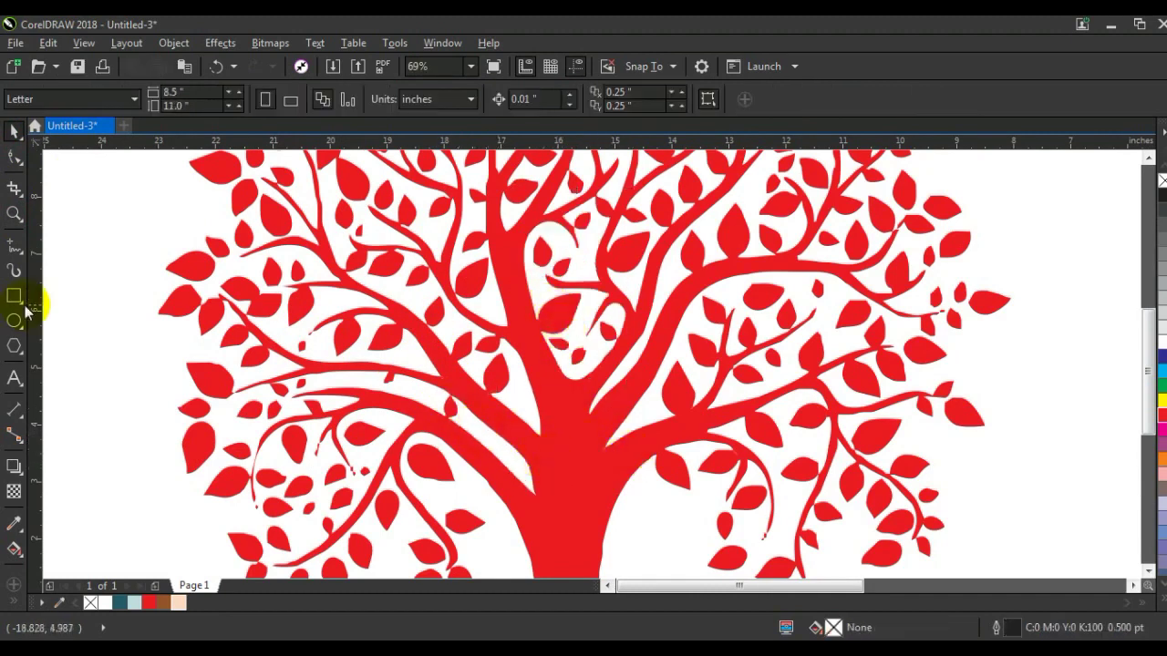
Step: Merge all pieces of the tree into one curve and fill it with blue (C:100 M:100 Y:0 K:0)
click(14, 215)
right_click(348, 243)
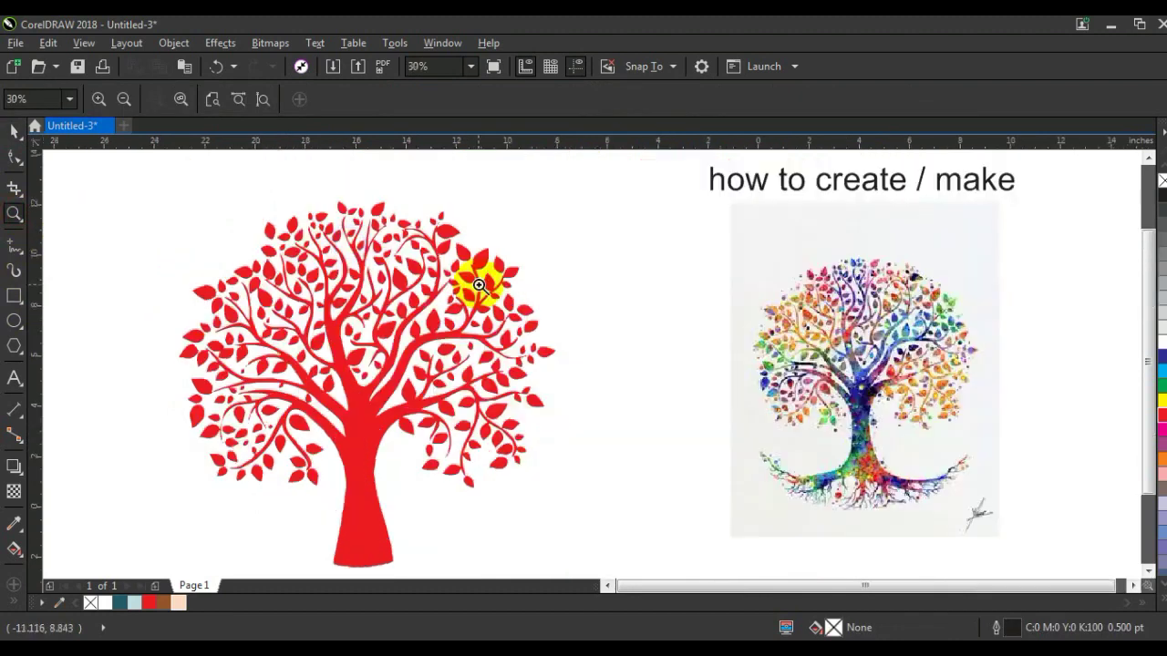
click(14, 131)
drag(130, 190, 560, 535)
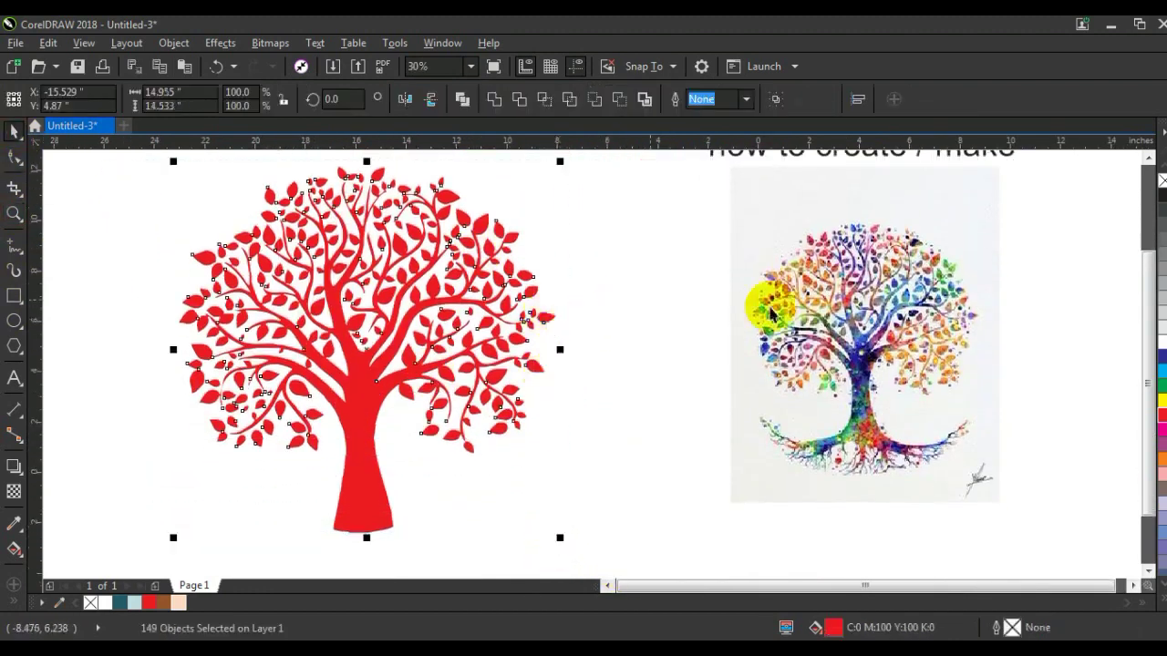
click(1159, 357)
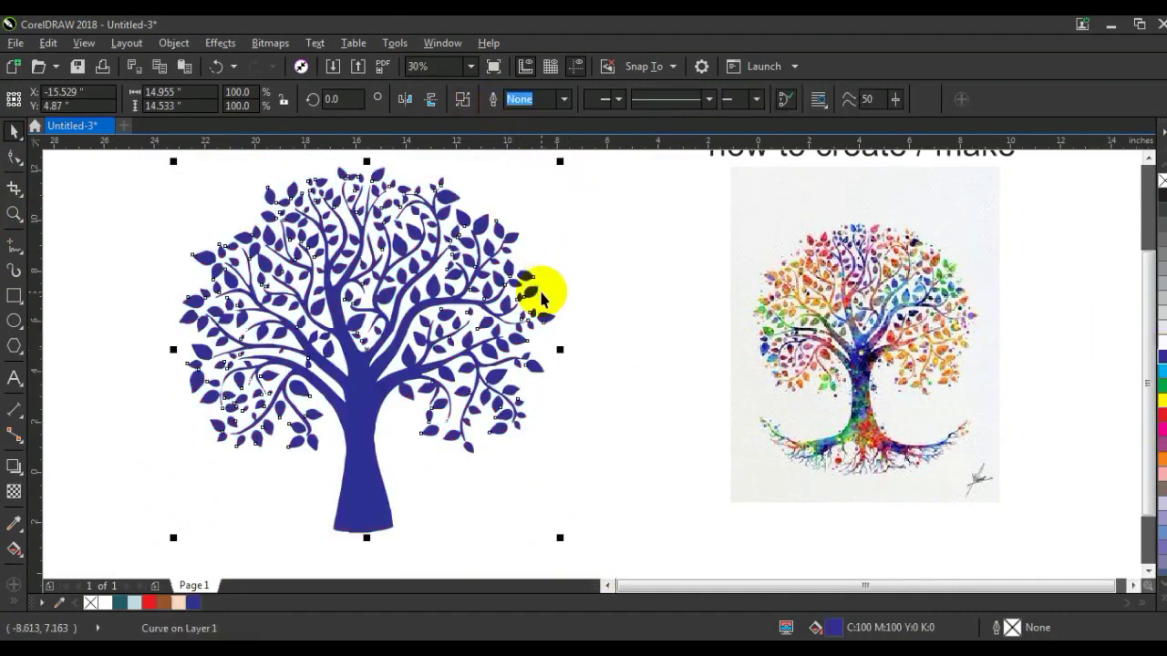
Step: Scale the blue tree down proportionally and move it closer to the reference picture
drag(560, 537, 485, 465)
drag(339, 383, 497, 401)
click(310, 418)
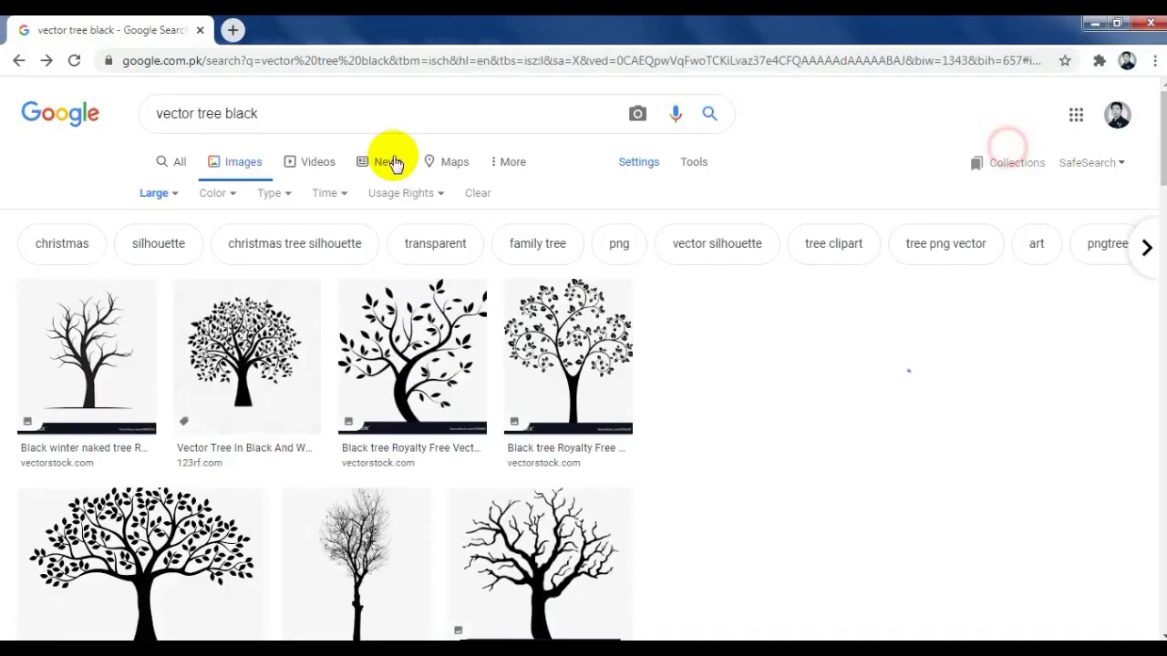
Step: In the browser, search Google Images for "paint abstract background"
click(285, 111)
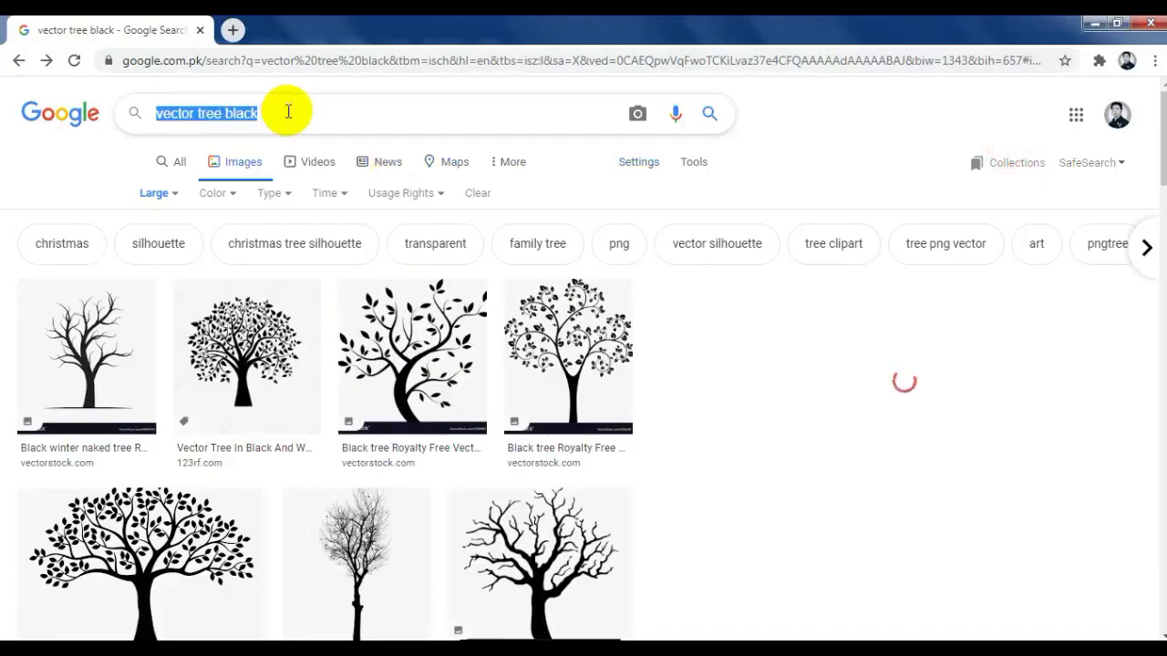
text(paint abstract background)
key(Return)
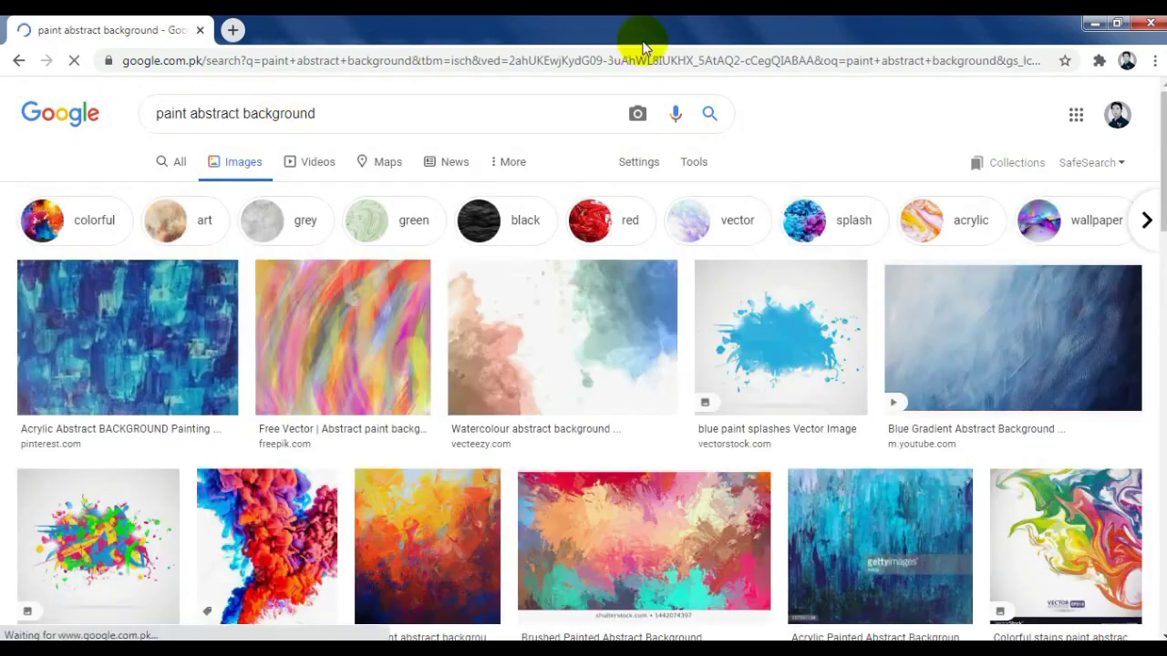
Step: Open Freepik's "Abstract background in hand painted style" image from the results and copy it
scroll(629, 164, down, 2)
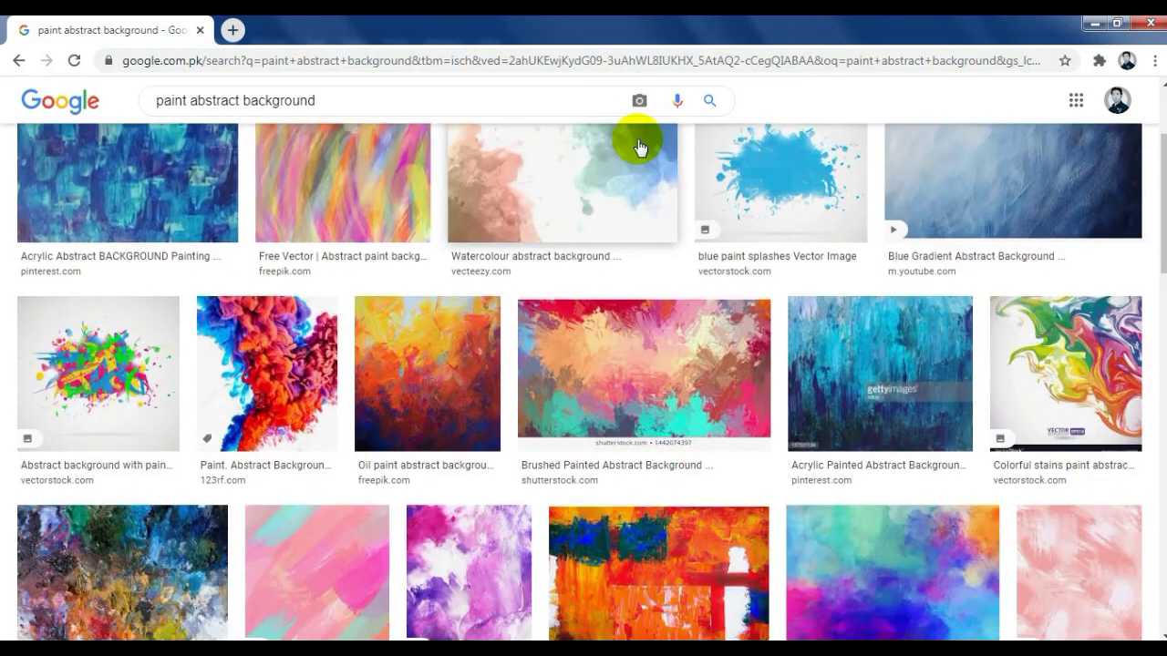
scroll(640, 147, down, 2)
click(640, 147)
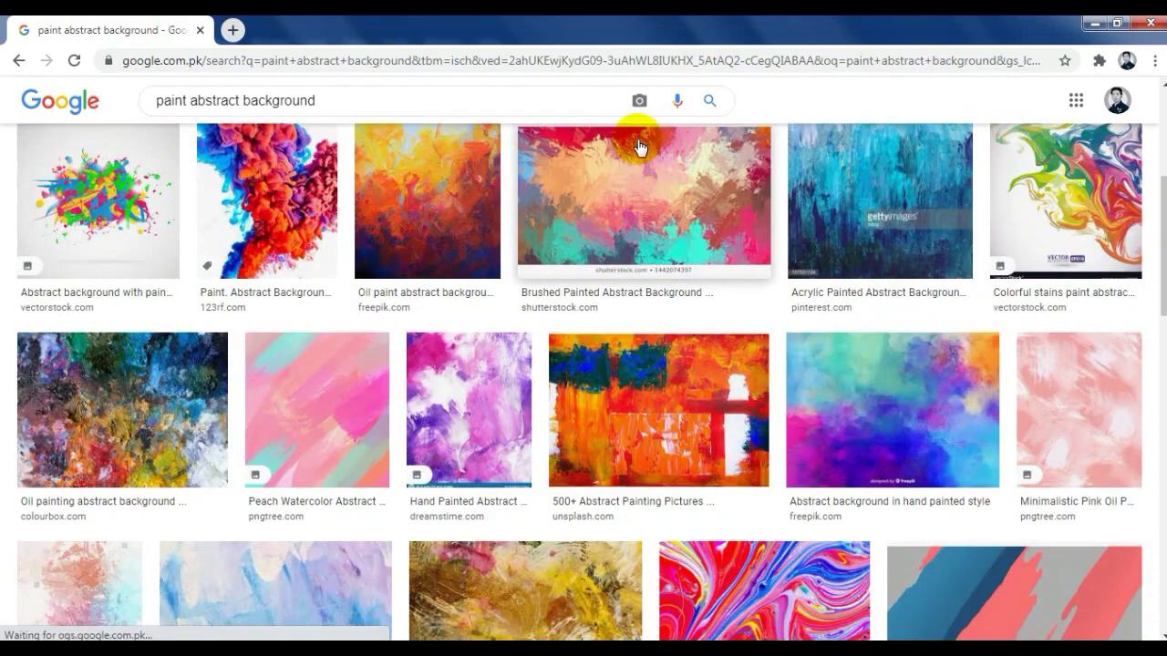
click(859, 368)
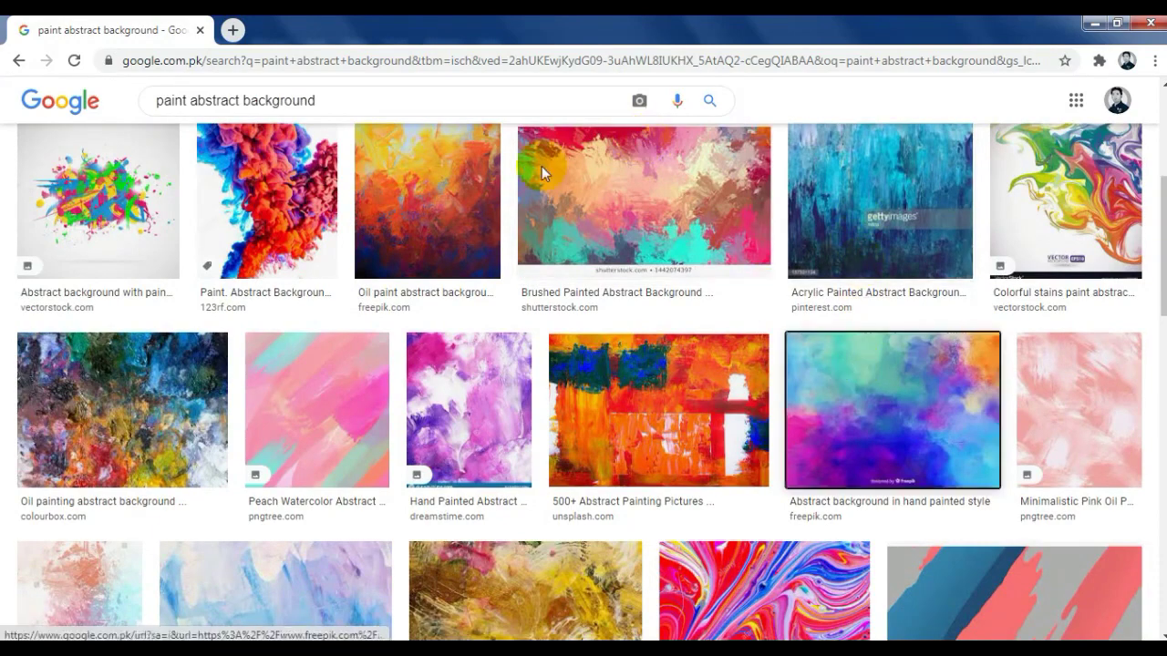
scroll(410, 243, down, 5)
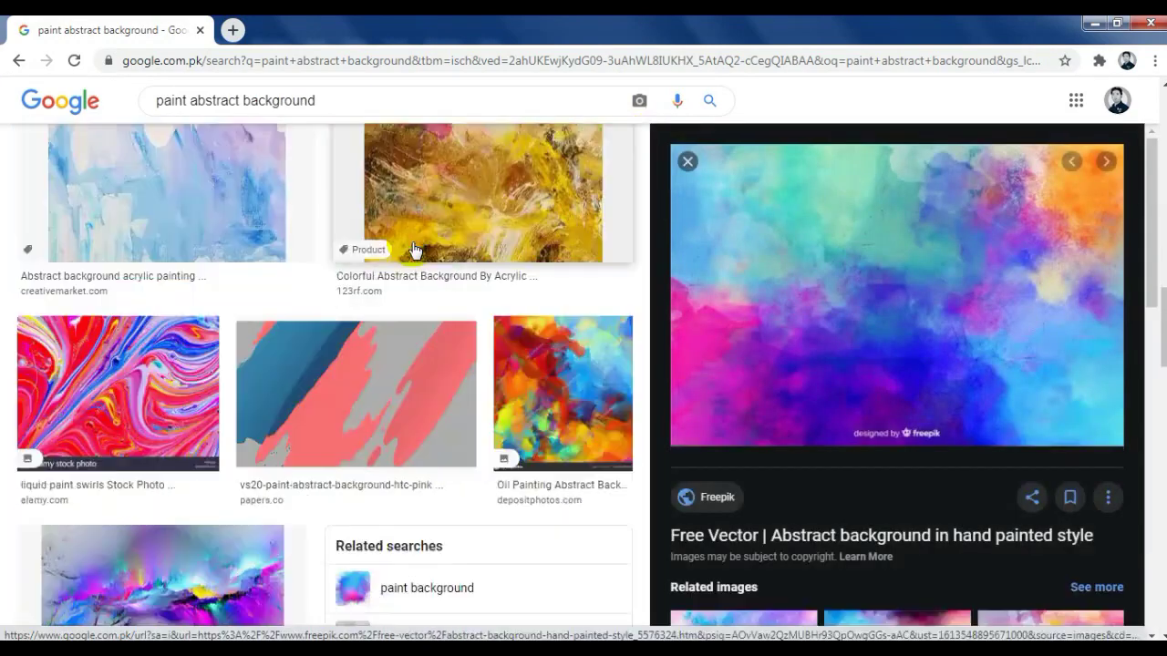
scroll(413, 249, down, 3)
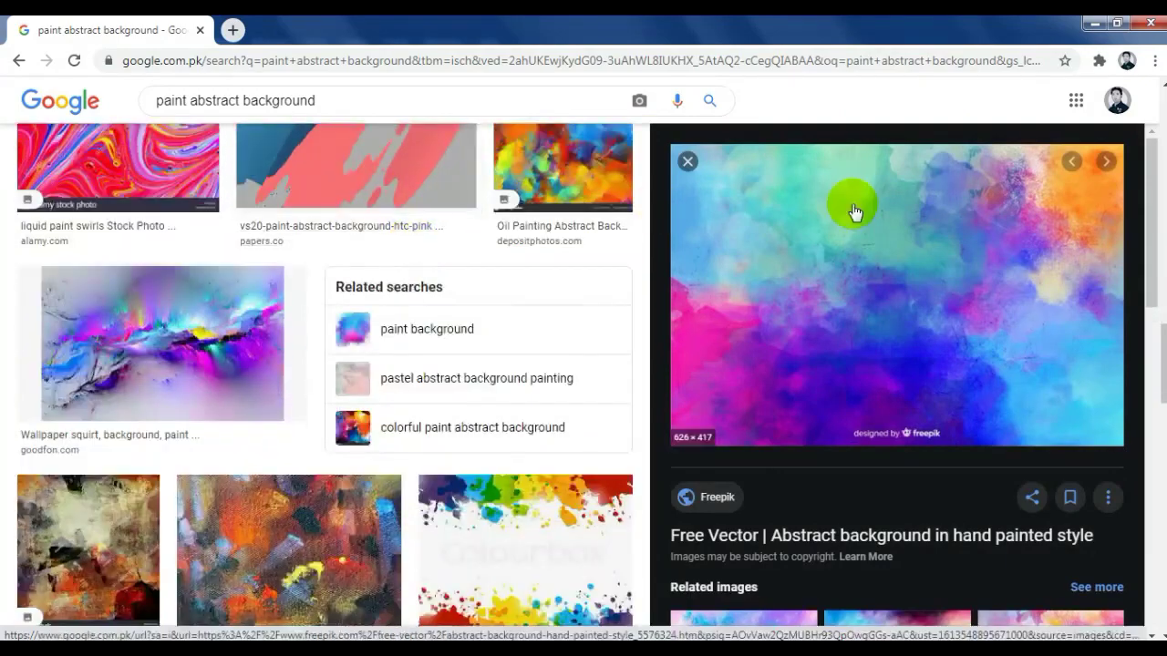
right_click(852, 204)
click(912, 408)
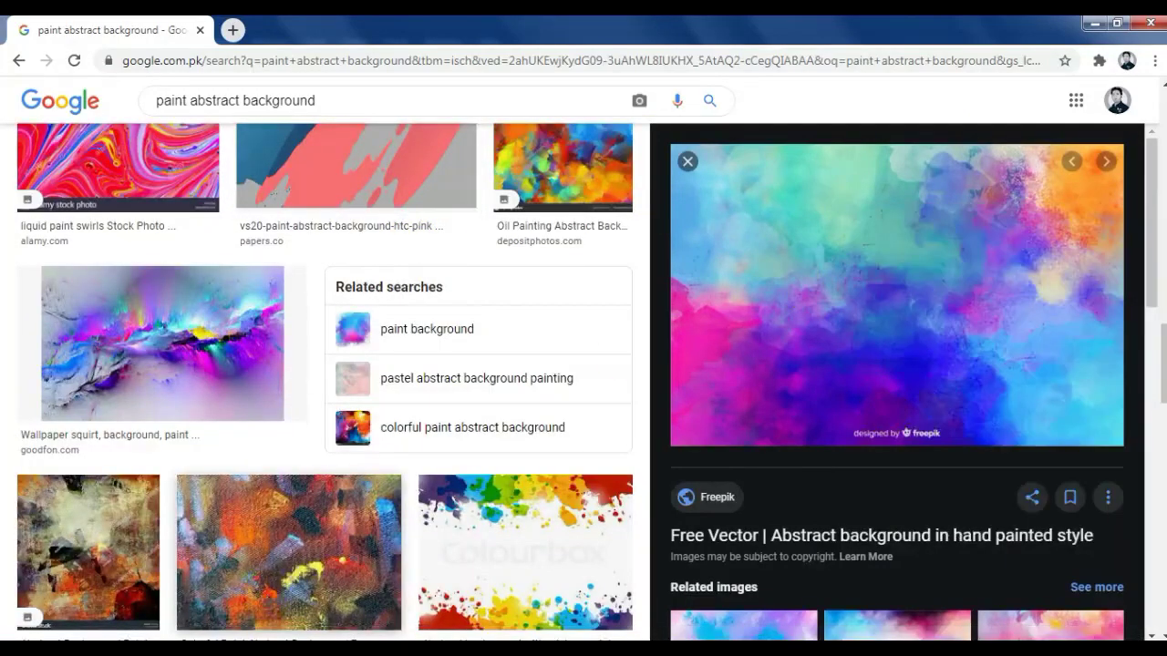
Step: Switch back to CorelDRAW and paste the copied paint background into the document
key(alt+Tab)
right_click(221, 321)
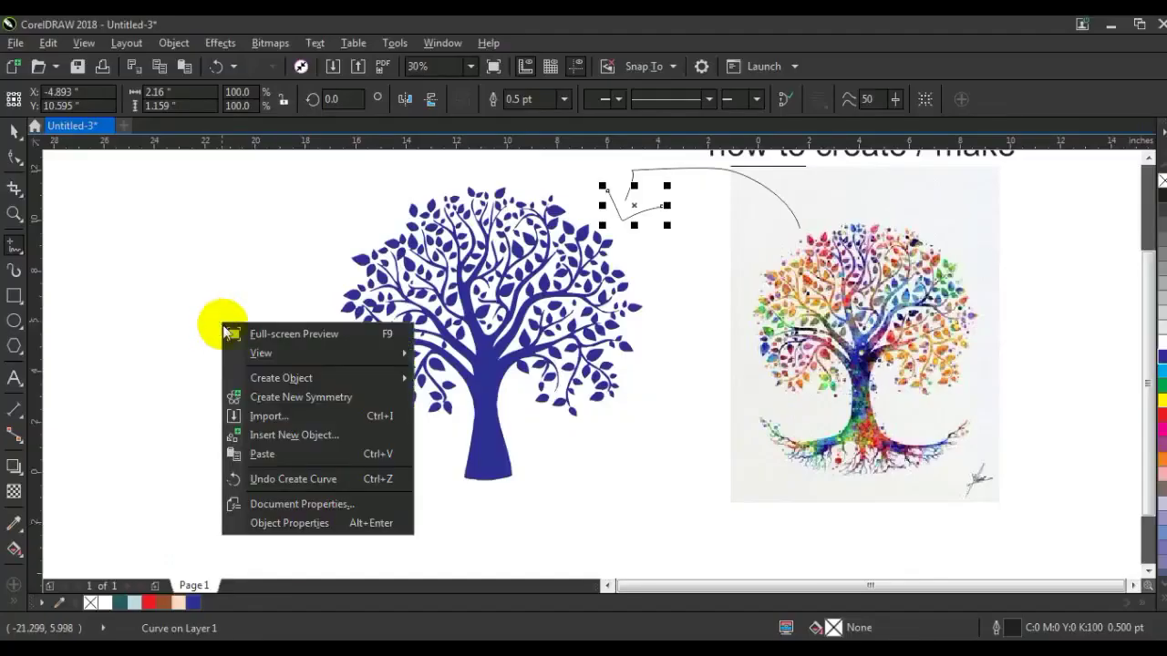
click(260, 453)
click(15, 130)
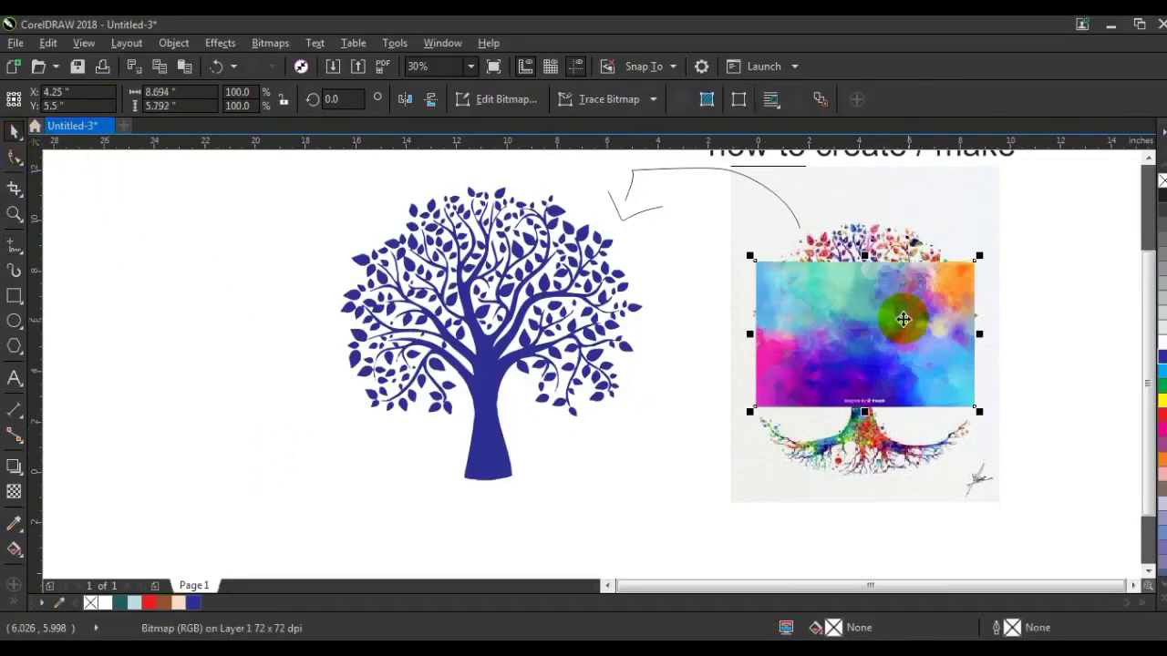
Step: Place the paint background over the blue tree and stretch it to about 12.67 by 11.97 inches, covering the whole tree
drag(893, 320, 499, 297)
drag(551, 351, 517, 311)
drag(556, 353, 664, 409)
drag(477, 409, 479, 485)
drag(476, 194, 477, 175)
drag(639, 332, 651, 331)
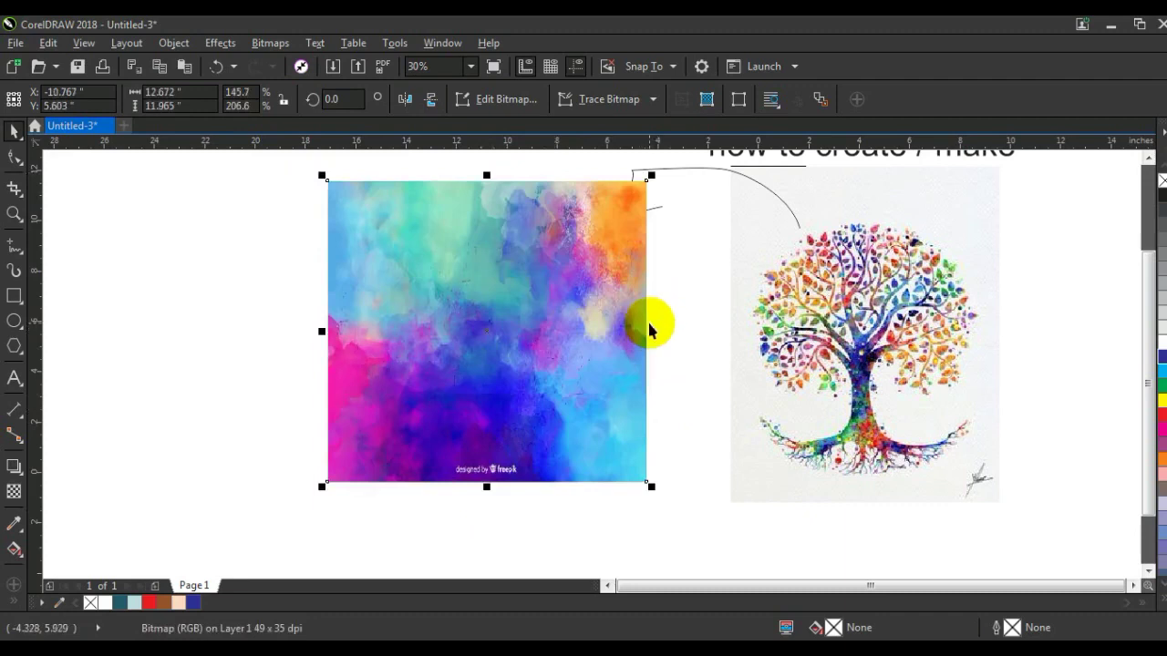
Step: PowerClip the paint background inside the tree curve
click(216, 43)
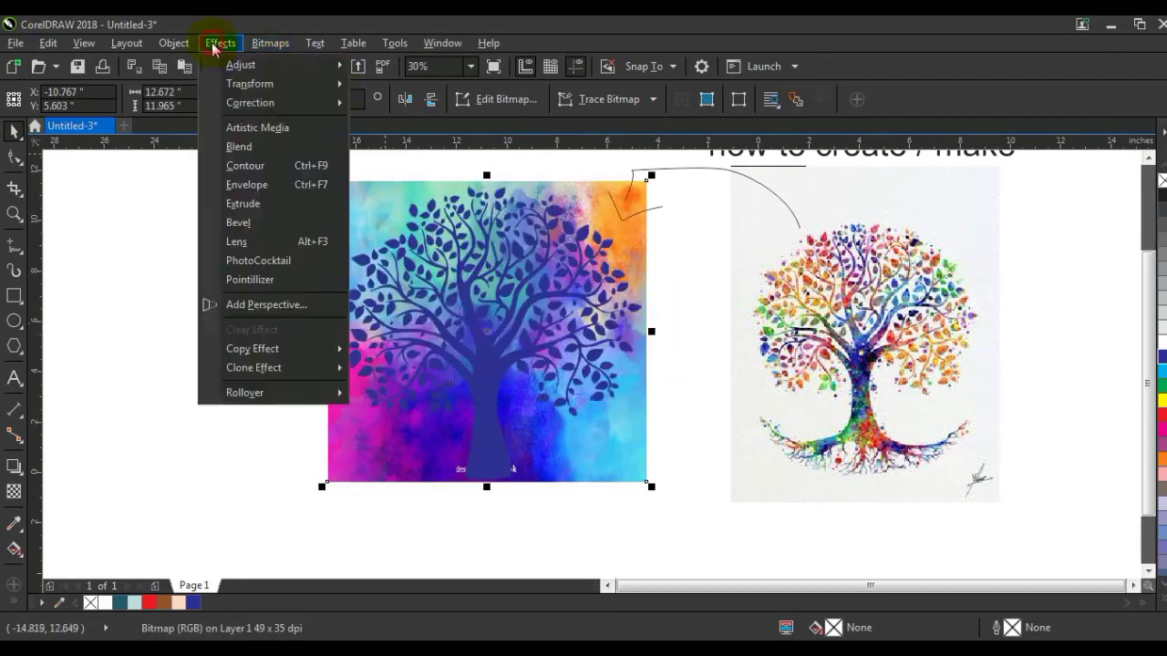
mouse_move(184, 49)
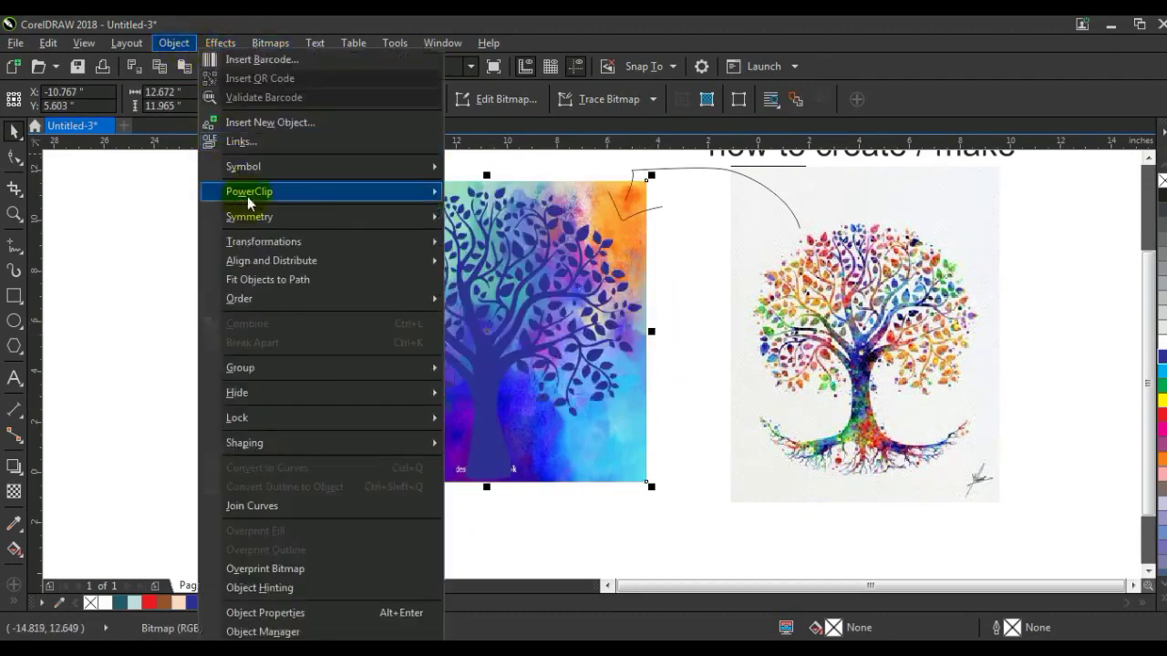
mouse_move(249, 191)
click(539, 201)
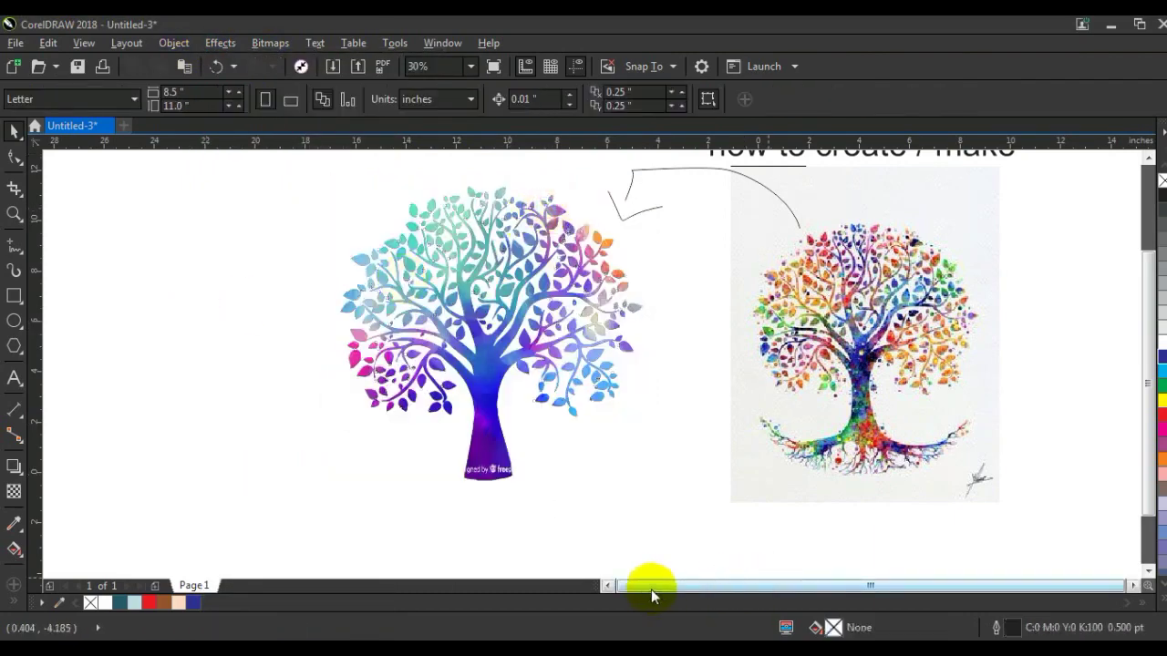
Step: Place a duplicate of the paint-filled tree to the left of the original, level with it
click(604, 584)
drag(690, 396, 384, 374)
right_click(384, 375)
click(539, 474)
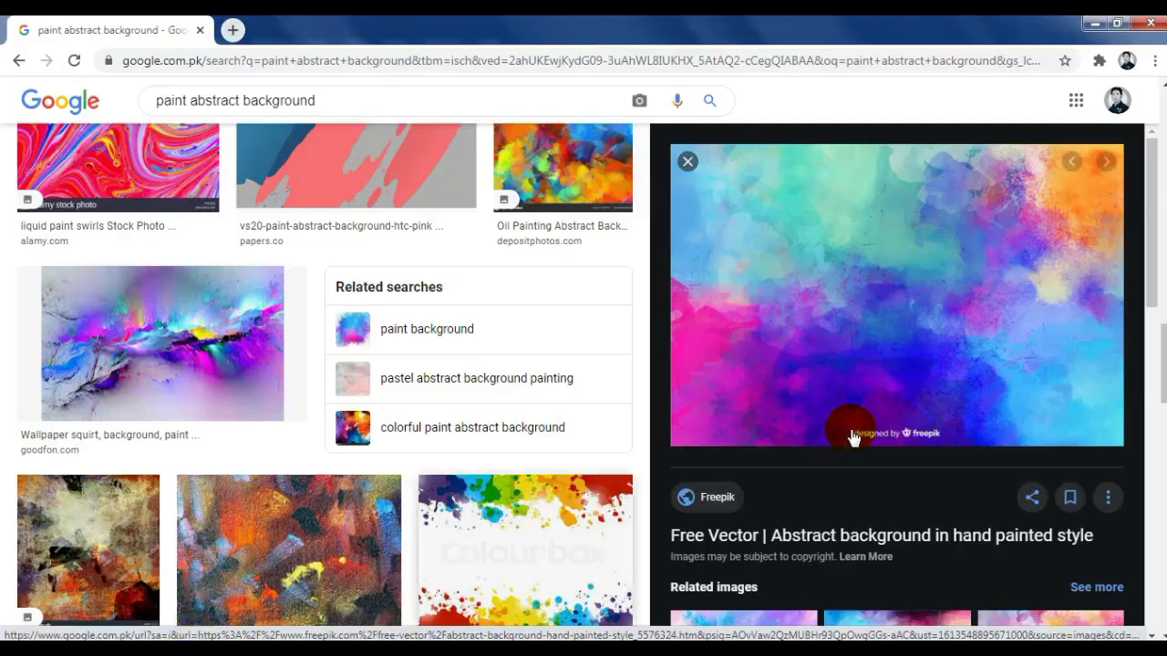
Step: In the browser, browse the background results and copy the multi-coloured textured abstract image from Pxfuel
scroll(858, 398, down, 6)
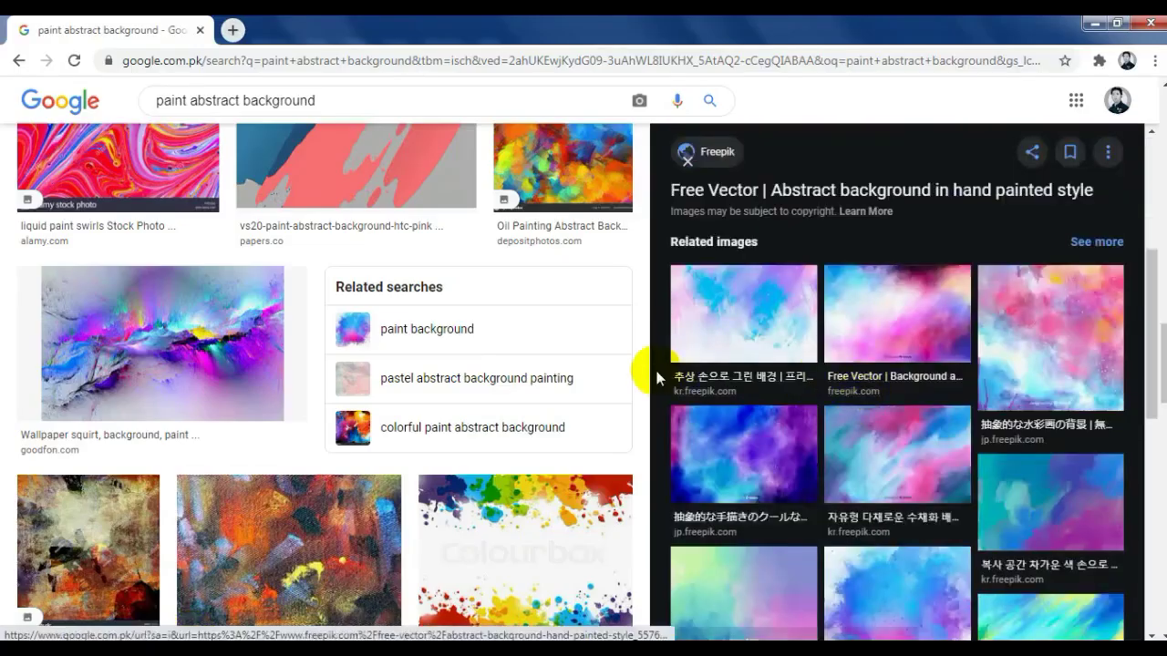
scroll(534, 347, down, 5)
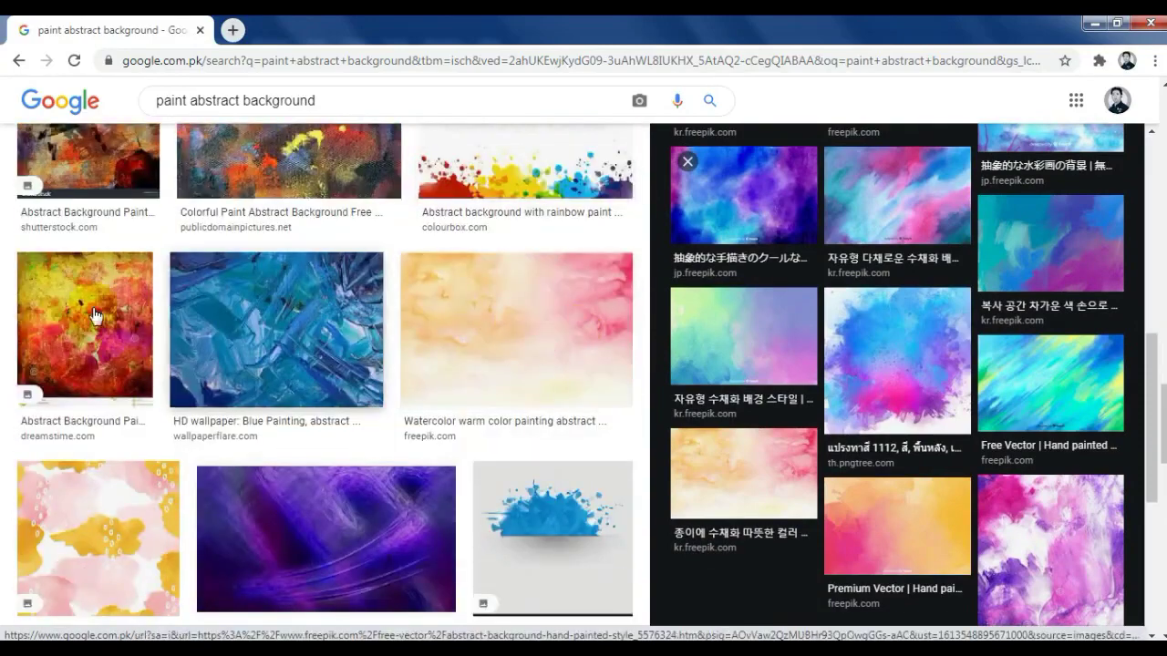
click(94, 316)
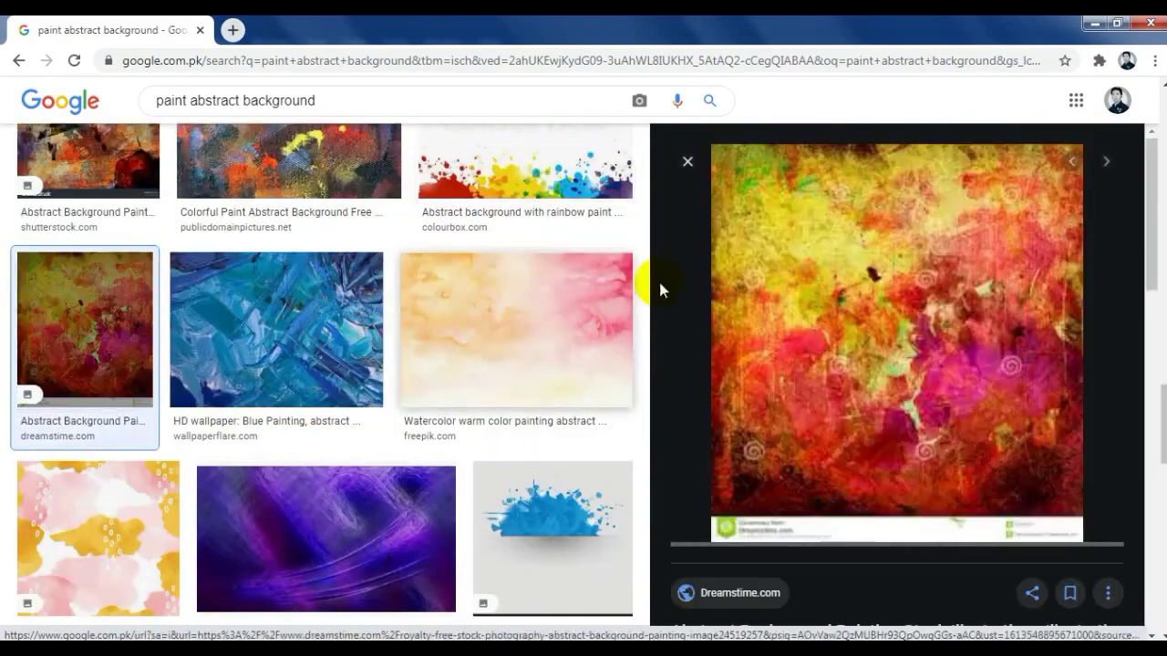
scroll(536, 288, down, 4)
scroll(534, 288, down, 1)
click(563, 296)
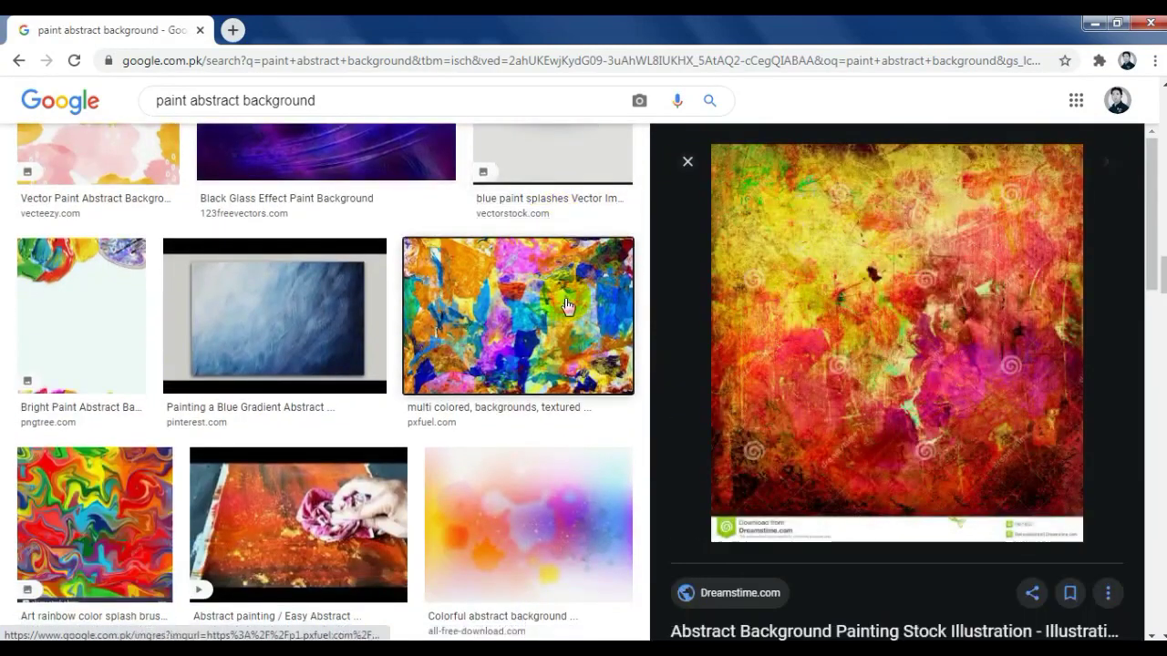
scroll(350, 281, down, 4)
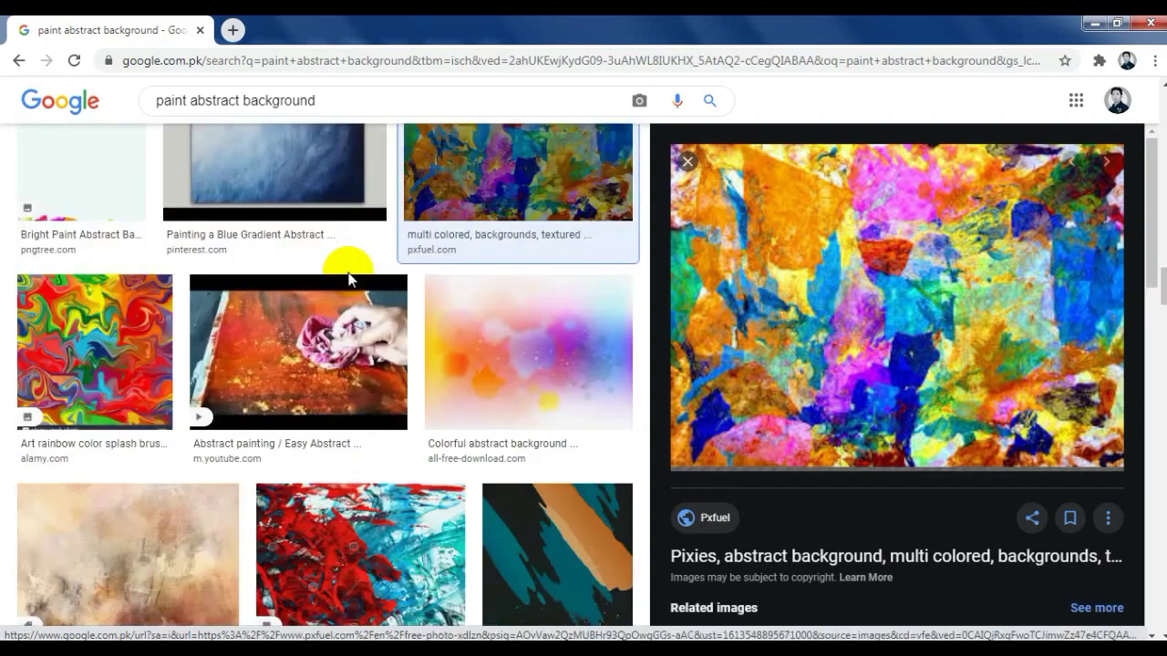
right_click(916, 274)
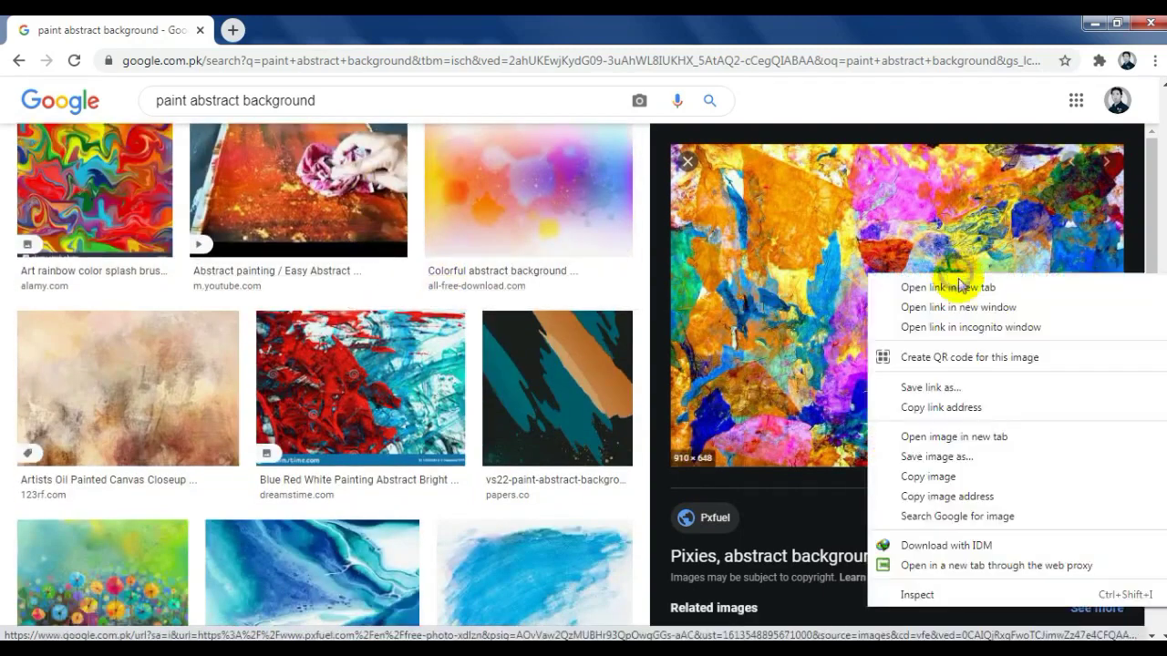
click(922, 477)
Step: Paste the multi-coloured image into the CorelDRAW document and centre it horizontally and vertically on the duplicate tree
key(alt+Tab)
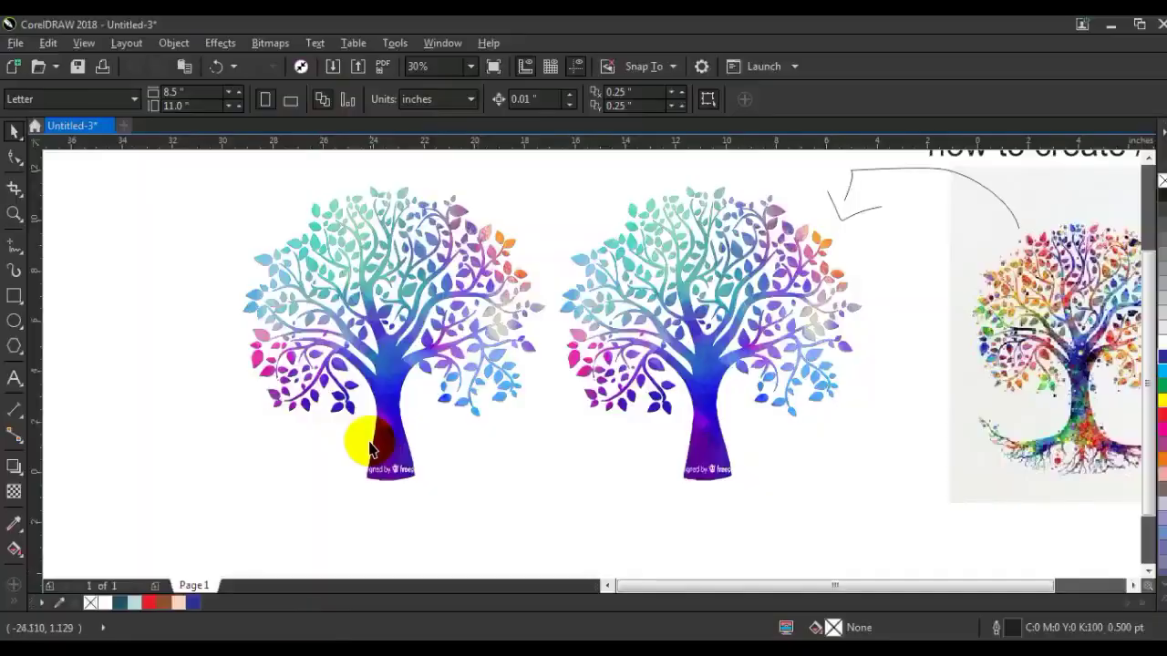
key(ctrl+v)
shift+click(392, 380)
key(c)
key(e)
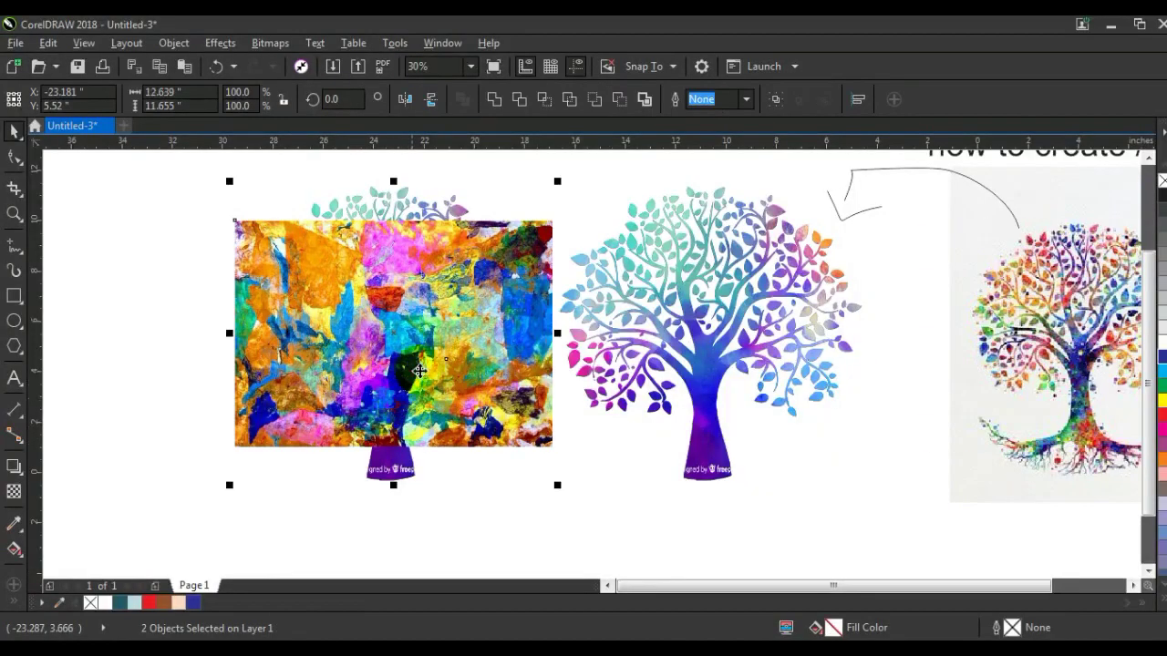
Step: Rotate the multi-coloured image 90° and widen it to about 12.2 inches so it covers the duplicate tree
click(450, 375)
click(450, 375)
drag(563, 455, 439, 269)
drag(502, 326, 552, 333)
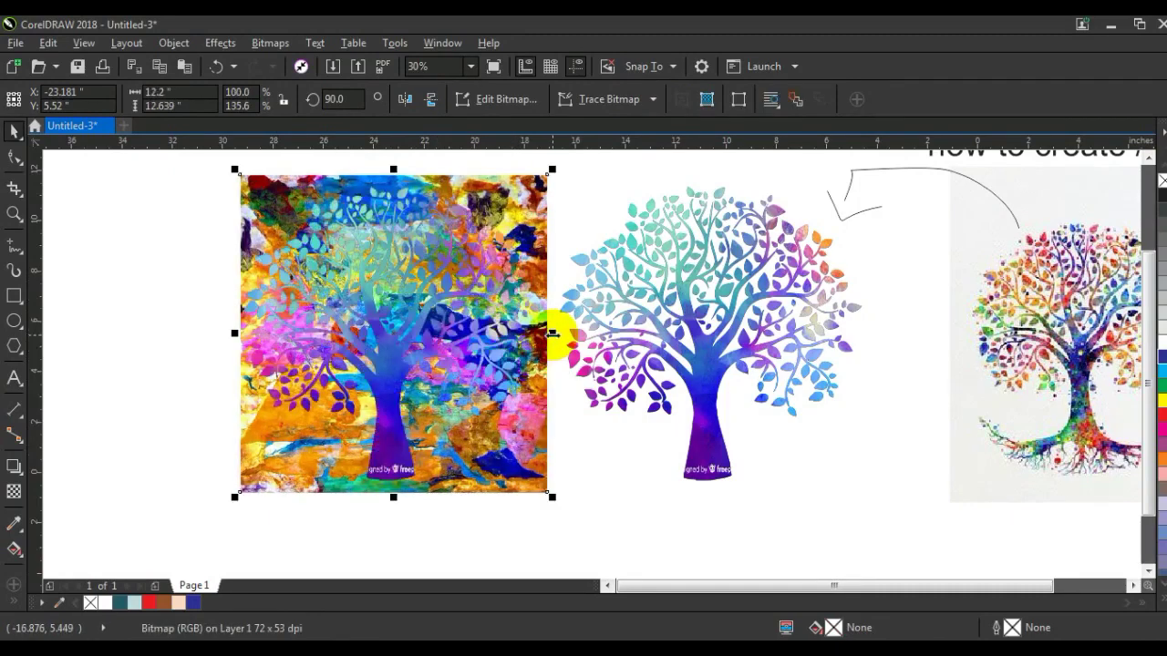
Step: PowerClip the multi-coloured image inside the duplicate tree and clear the selection
click(186, 42)
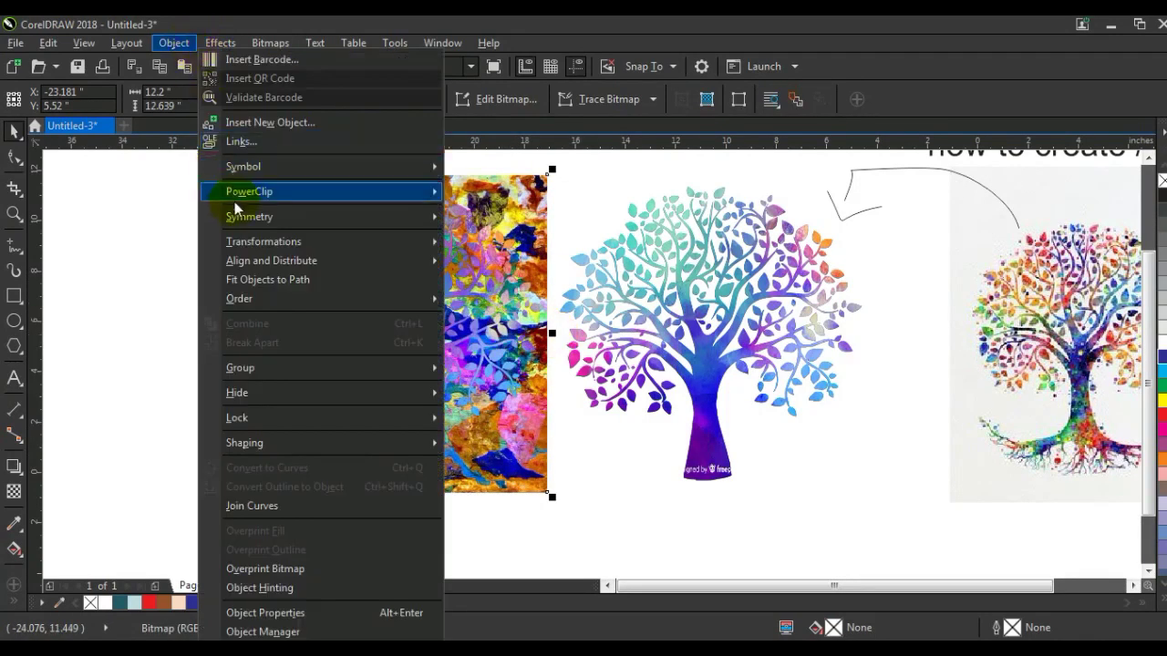
click(462, 205)
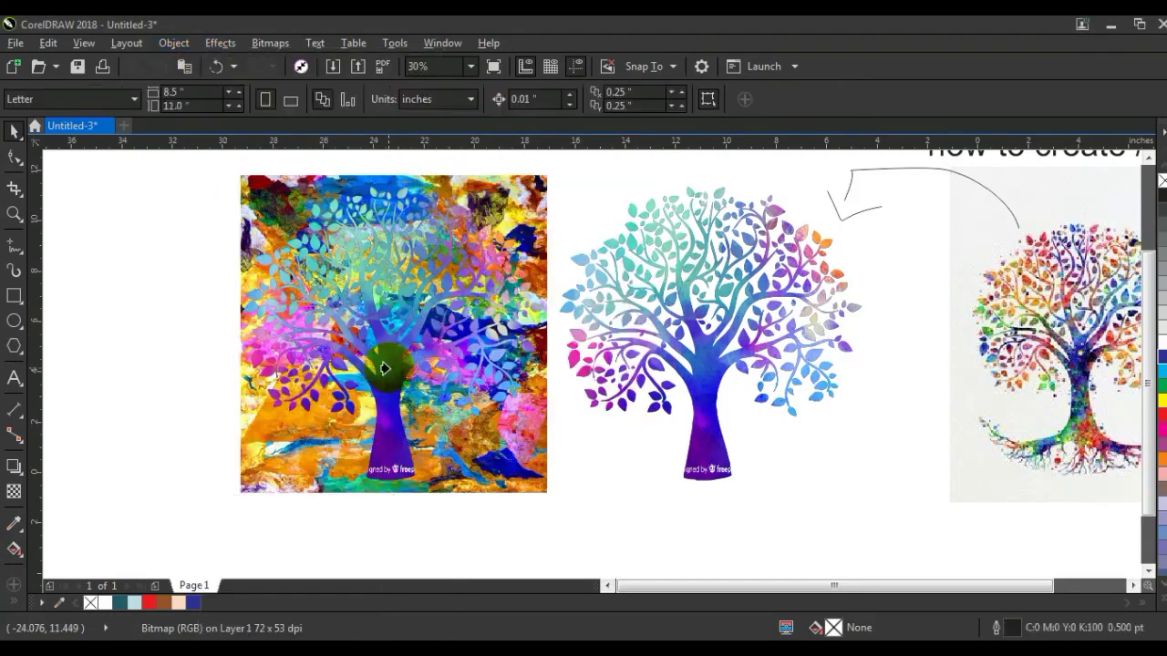
click(378, 365)
click(129, 363)
Step: Draw a rectangle about 10.87 by 17.2 inches around the multi-coloured duplicate tree
key(F6)
scroll(321, 319, down, 2)
drag(289, 414, 433, 193)
click(14, 131)
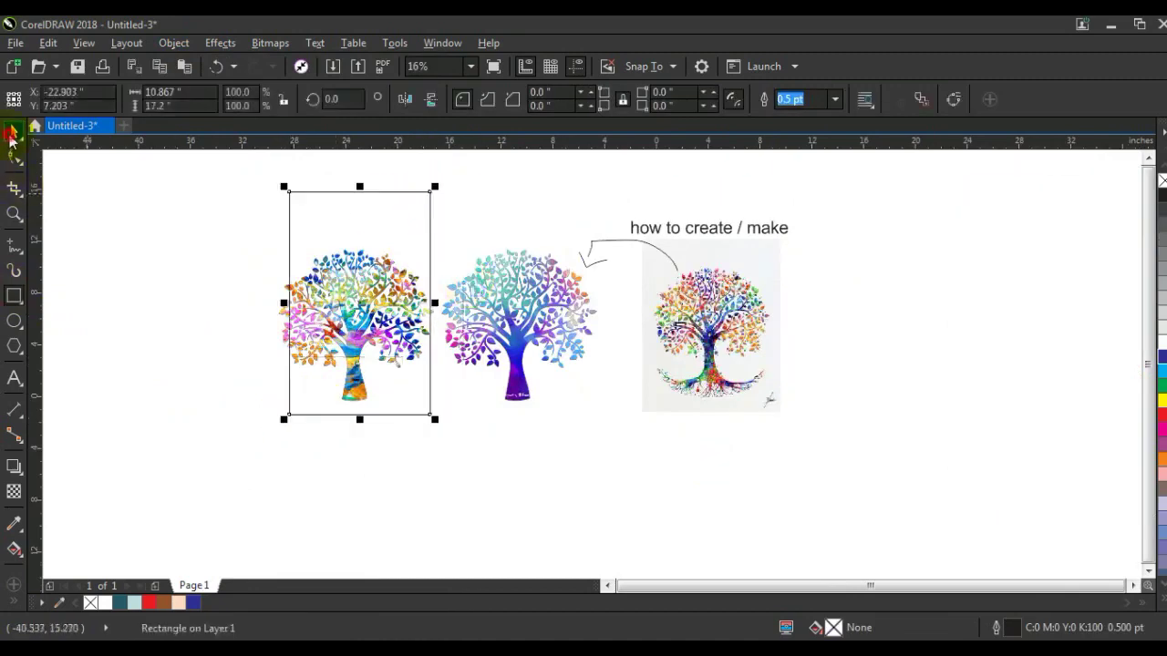
Step: Widen the rectangle to about 11.67 inches, fill it black and send it behind the multi-coloured tree
drag(290, 303, 271, 293)
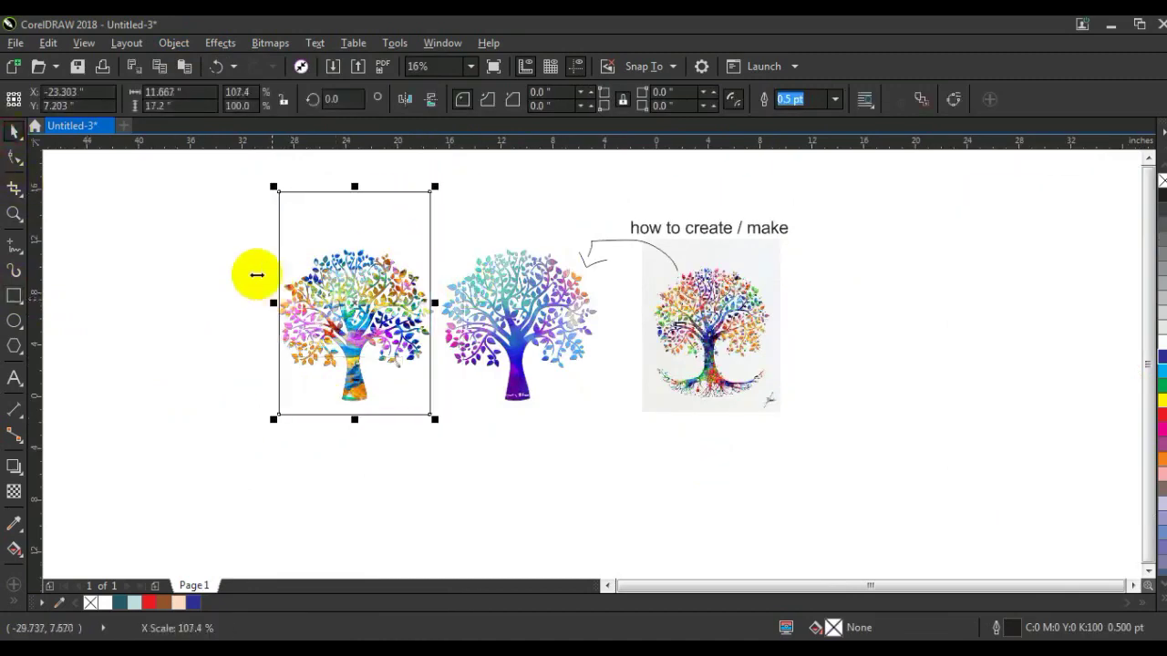
click(1163, 596)
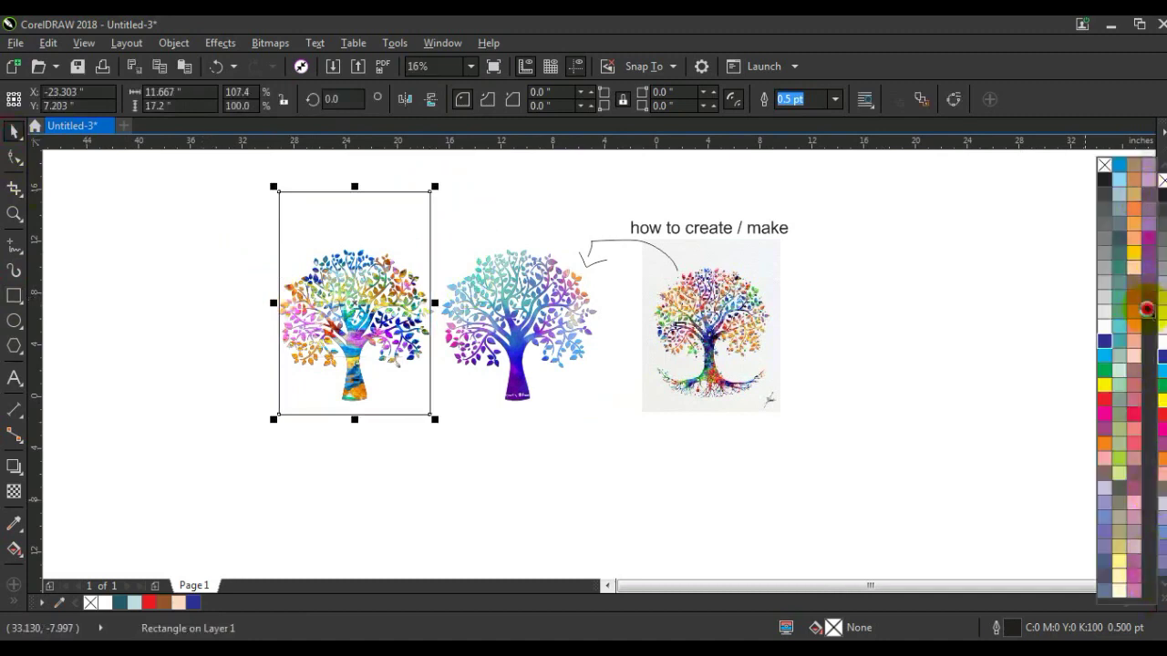
click(1148, 312)
key(shift+Page_Down)
key(shift+F2)
Step: Scale the multi-coloured tree down to about 11.44 by 11.12 inches so it fits within the black rectangle
click(622, 402)
drag(746, 254, 740, 265)
shift+click(680, 227)
key(Escape)
Step: Place copies of the black rectangle and the blue-purple tree beside the originals, centring the tree horizontally on the copied rectangle
drag(682, 199, 347, 200)
right_click(348, 200)
drag(914, 378, 278, 365)
right_click(278, 365)
shift+click(337, 243)
key(c)
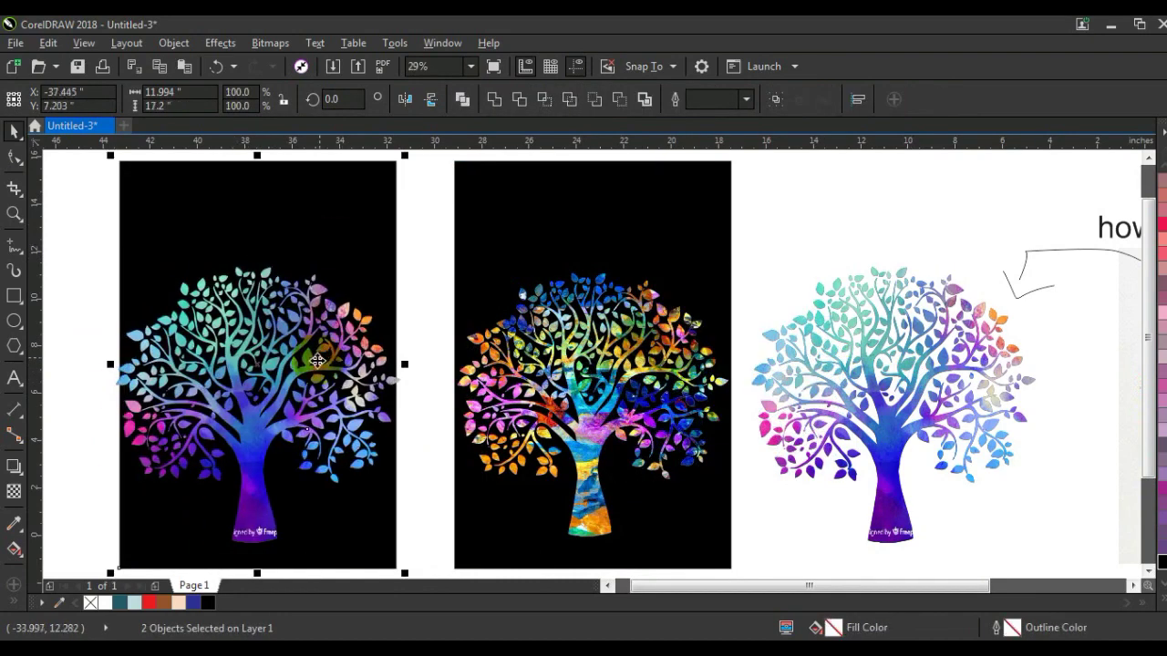
Step: Move both trees on the black rectangles down together so their trunks slightly overhang the rectangles' lower edges
click(304, 376)
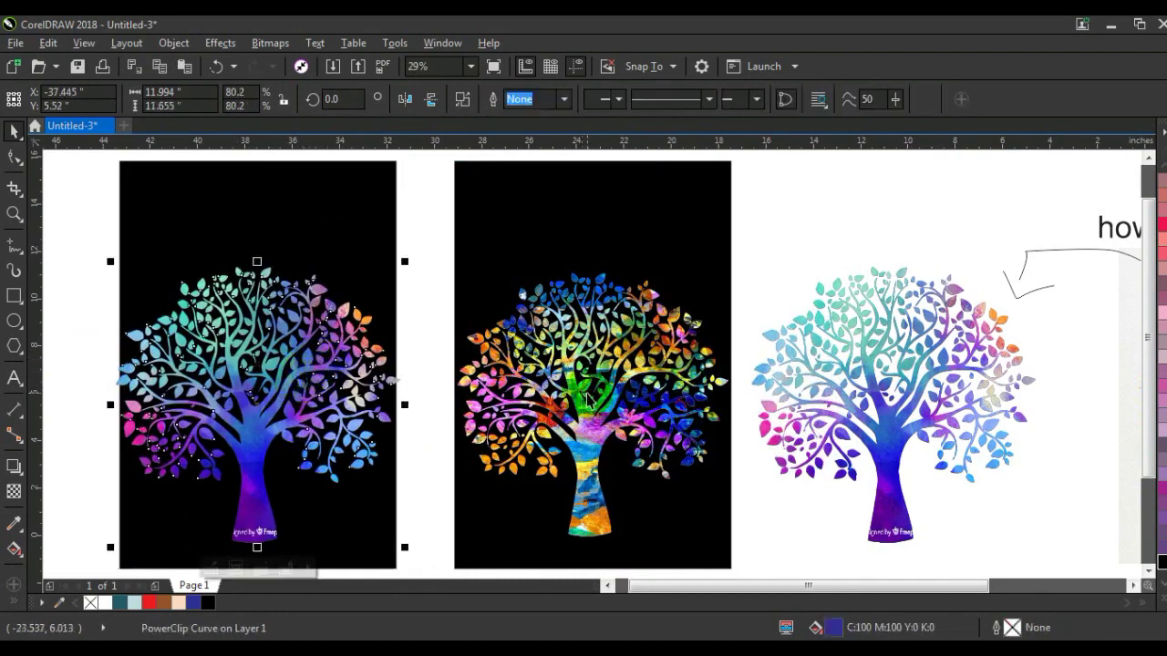
click(599, 434)
shift+click(273, 439)
drag(255, 436, 257, 464)
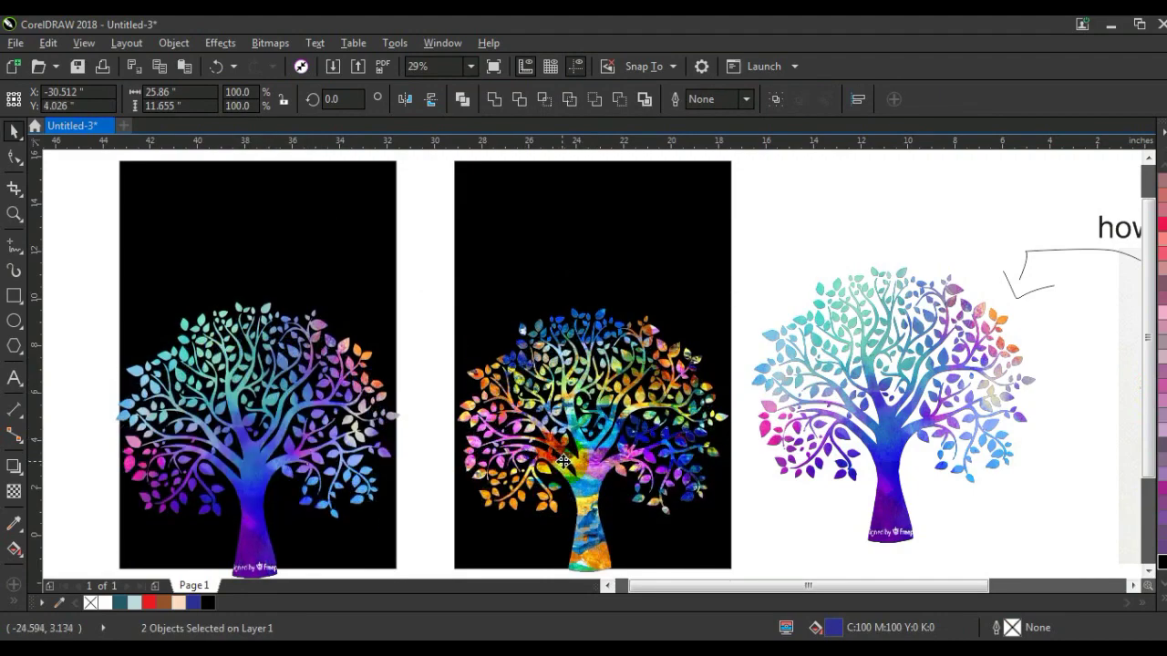
drag(563, 462, 566, 461)
Step: PowerClip the blue-purple tree inside its black rectangle
click(269, 458)
right_click(278, 407)
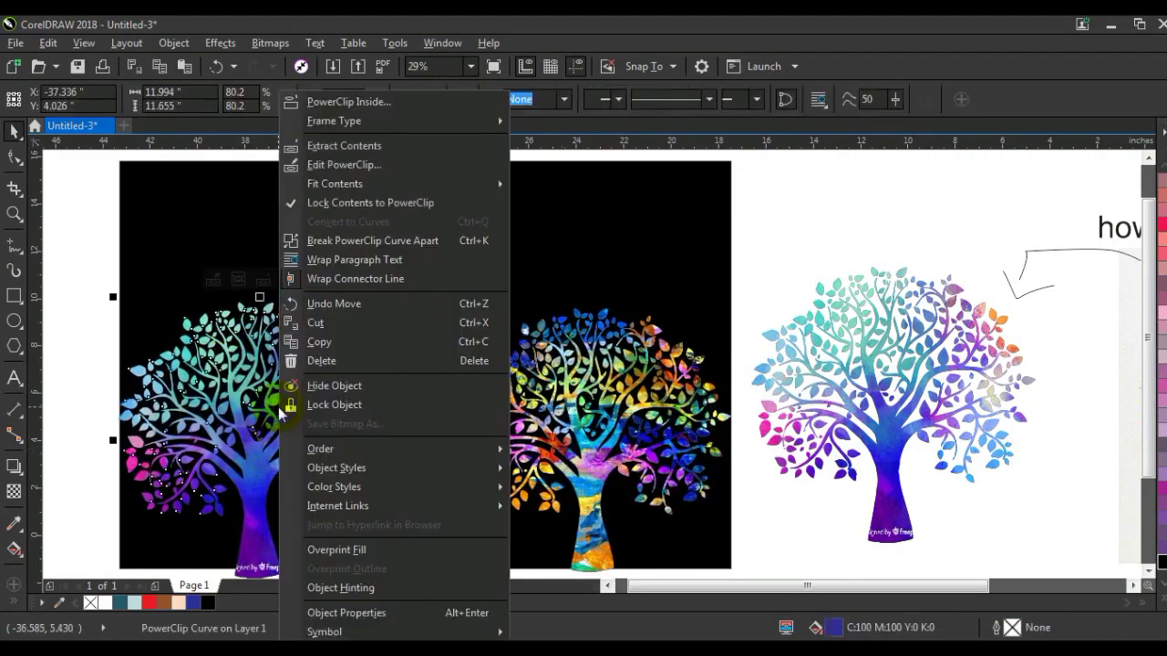
click(300, 104)
click(307, 217)
Step: PowerClip the multi-coloured tree inside its black rectangle and clear the selection
click(589, 364)
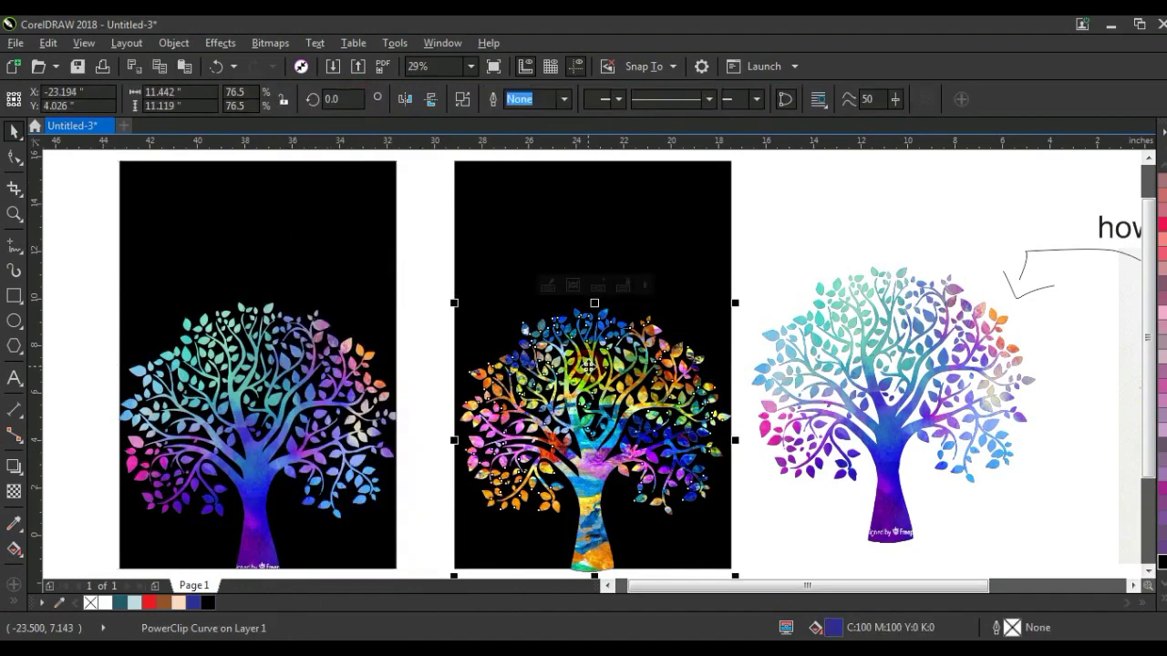
right_click(589, 365)
click(642, 106)
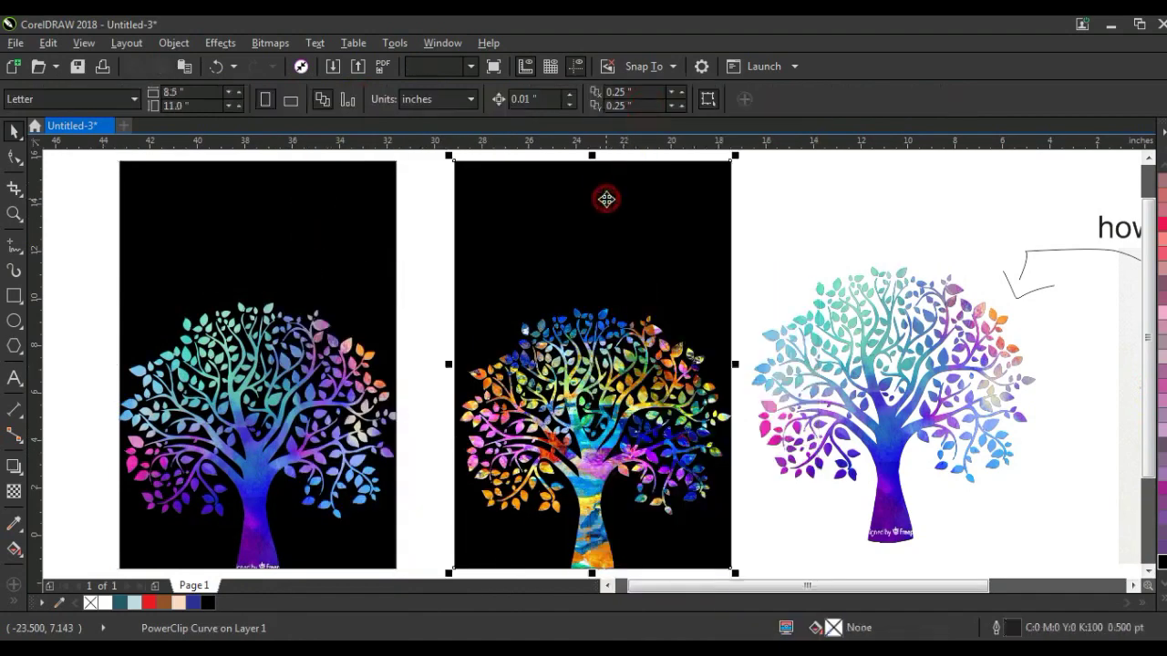
click(766, 203)
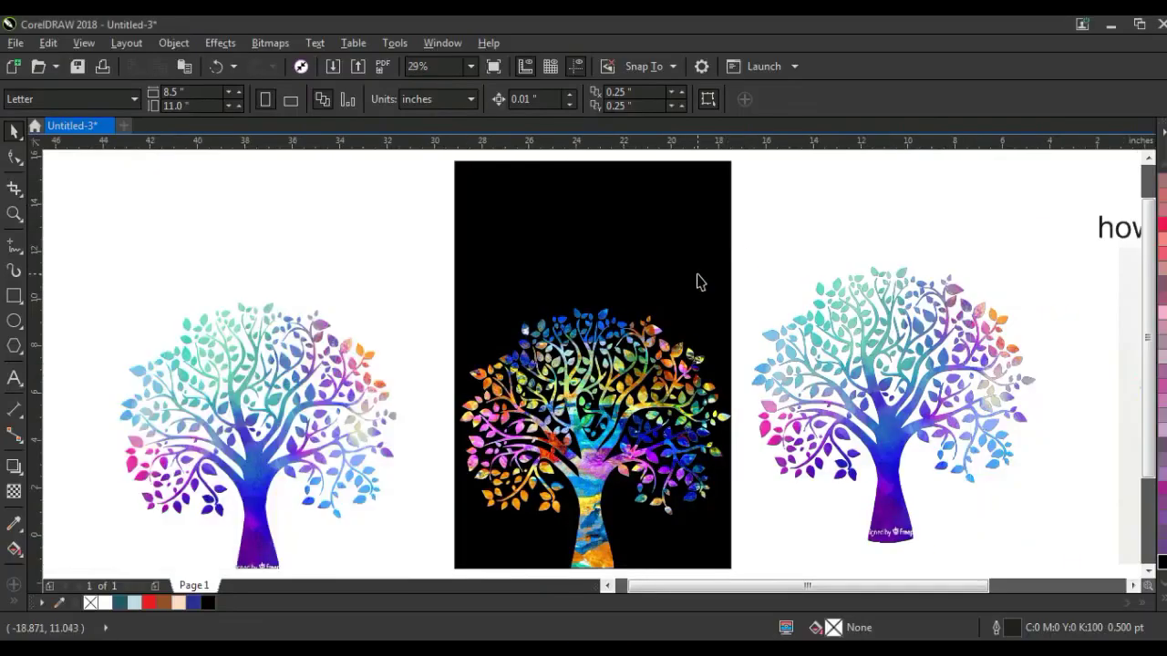
Step: Undo the multi-coloured tree's PowerClip, redo it, and refresh the blue-purple tree's rectangle by selecting and deselecting it
click(703, 282)
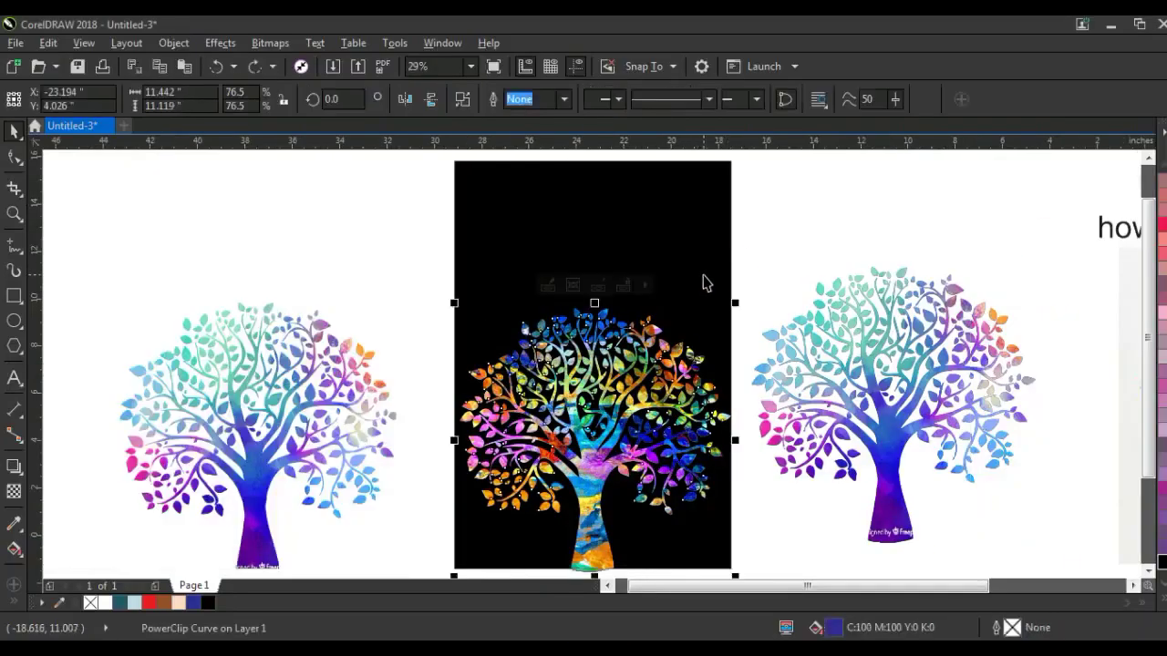
click(234, 273)
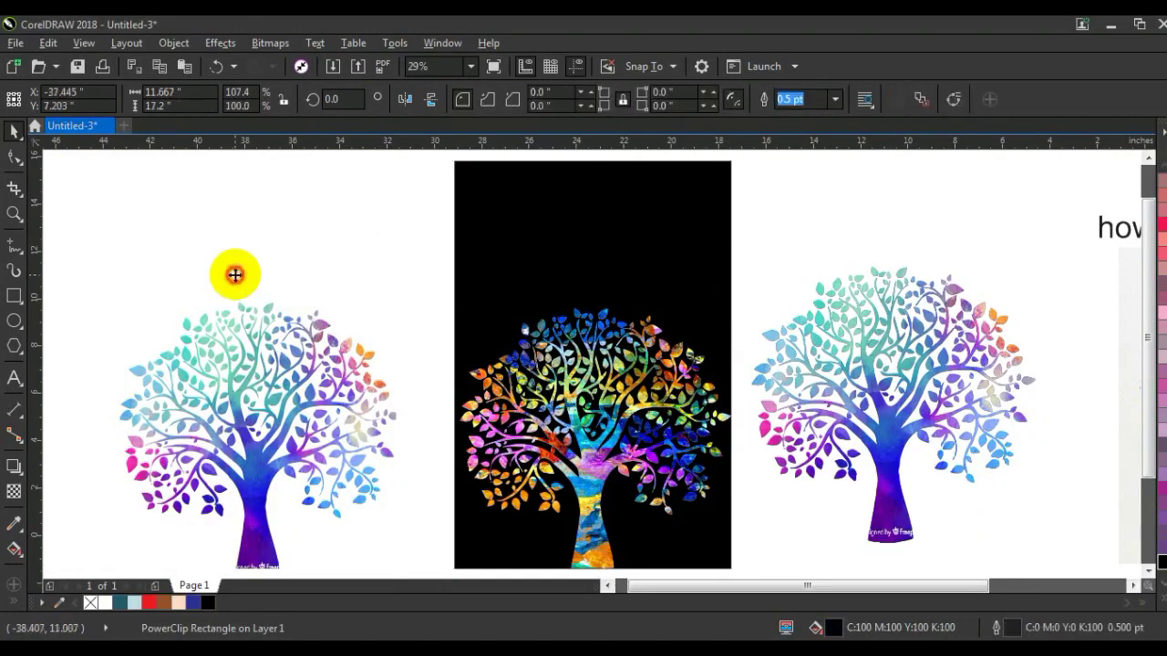
key(ctrl+shift+z)
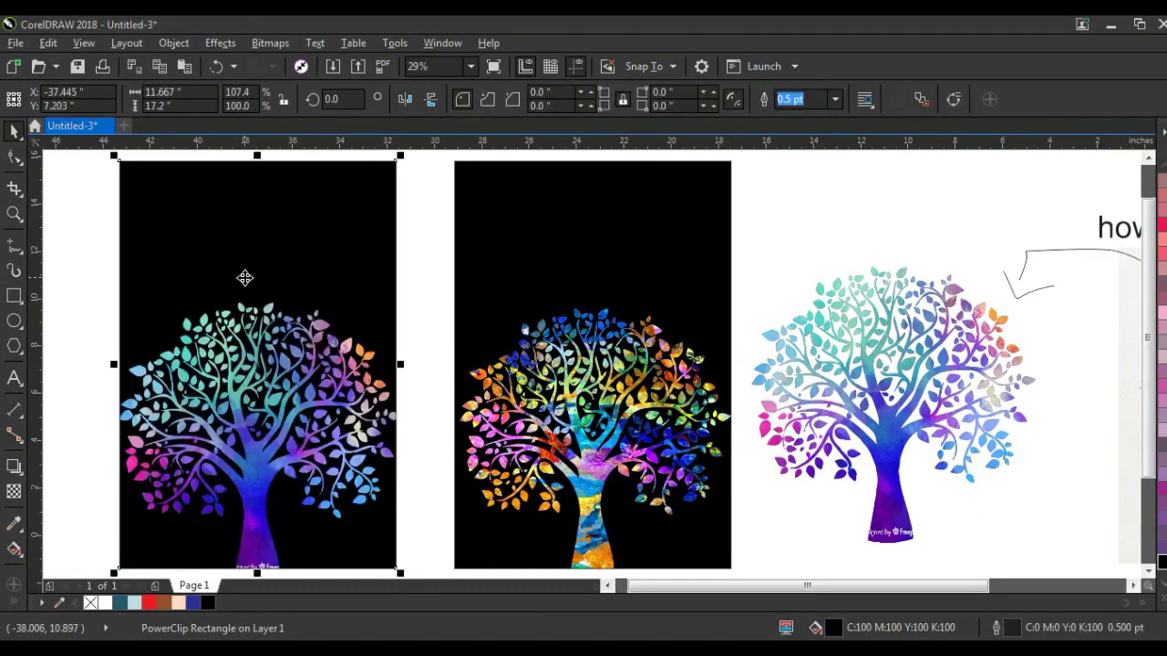
click(436, 271)
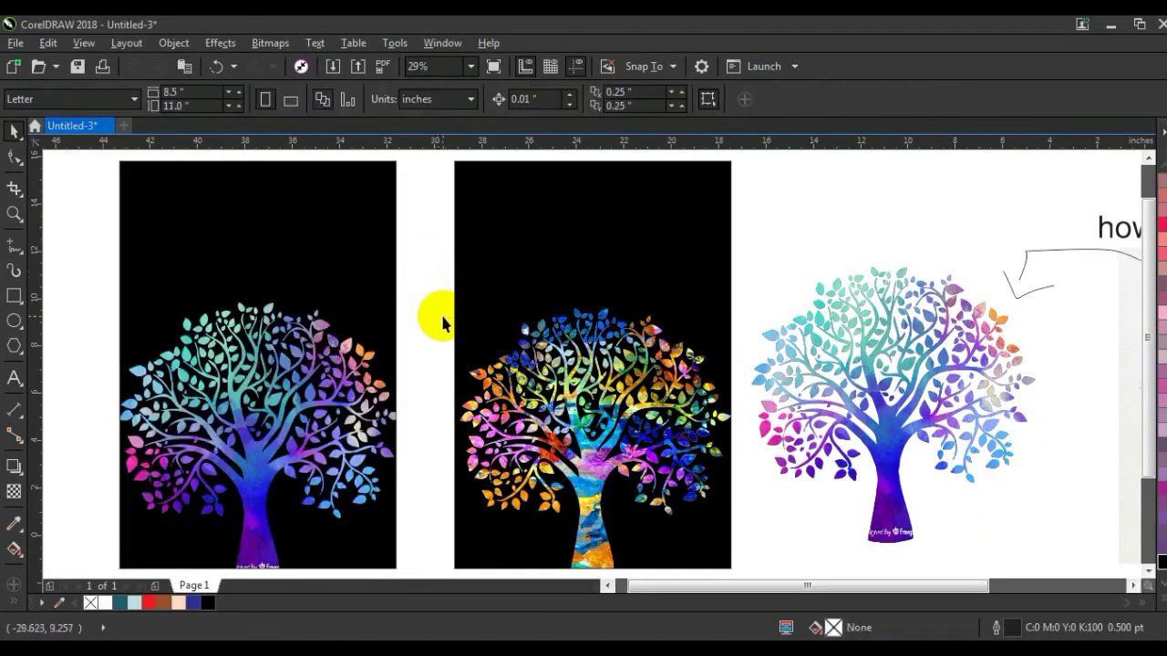